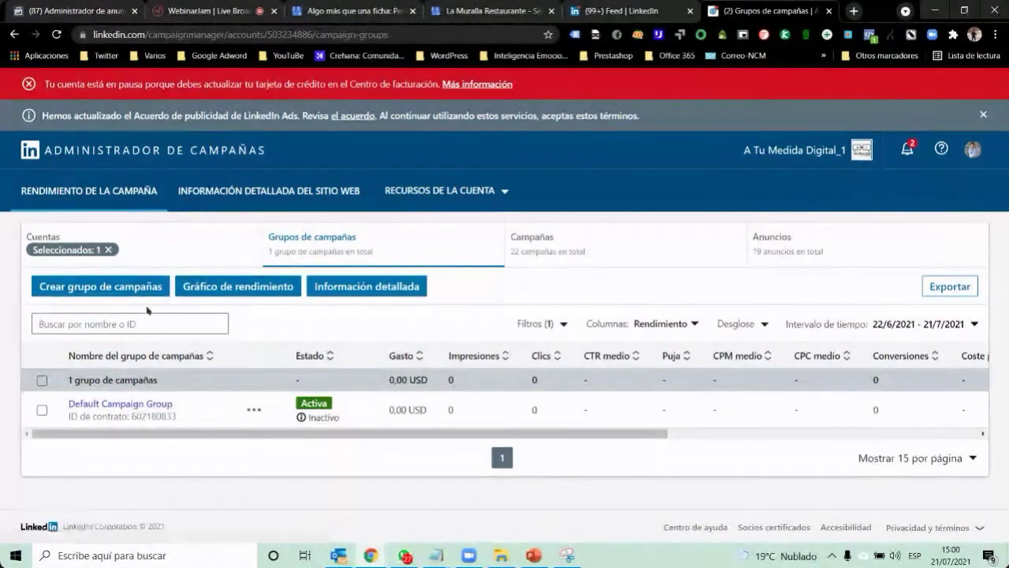
Step: Start a new campaign in Default Campaign Group with Generación de contactos as its objective
{"action": "left_click", "coordinate": [150, 404]}
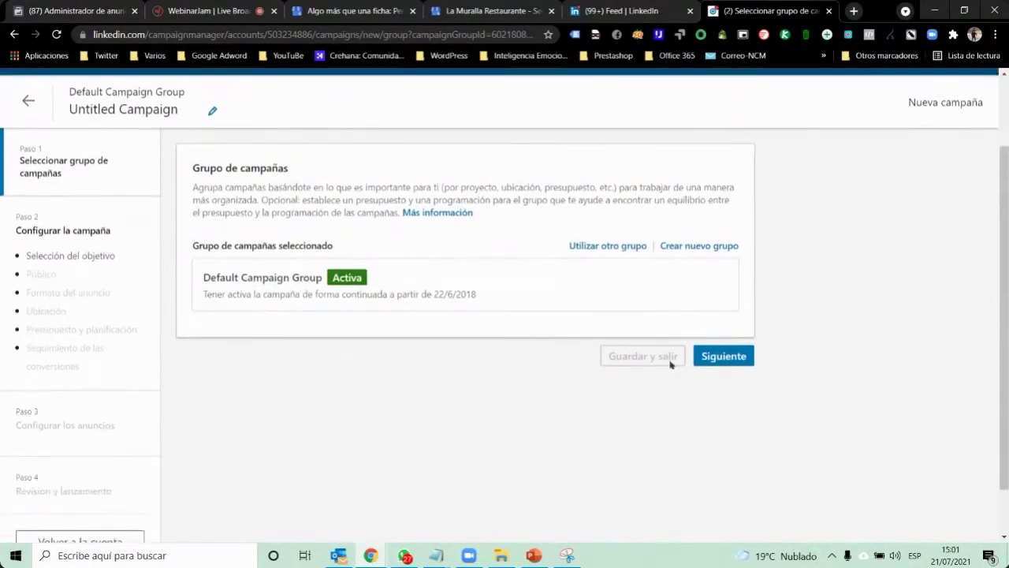
{"action": "left_click", "coordinate": [716, 303]}
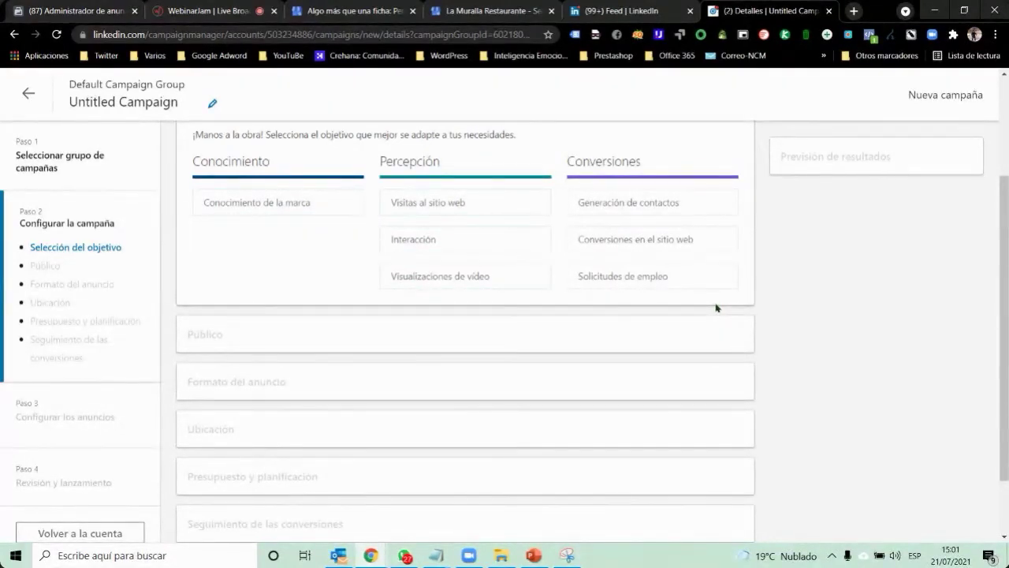
{"action": "mouse_move", "coordinate": [623, 220]}
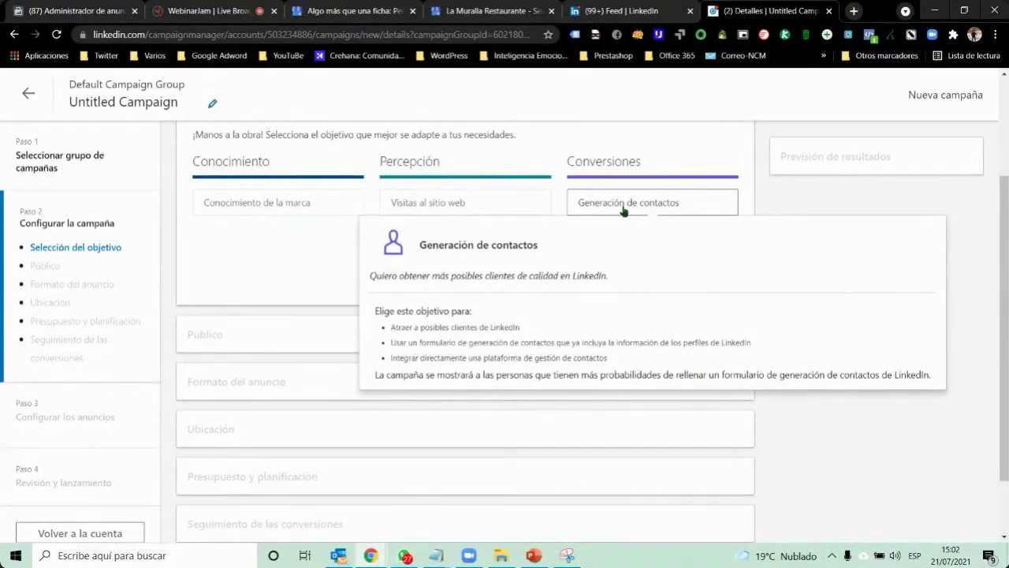
{"action": "left_click", "coordinate": [624, 207]}
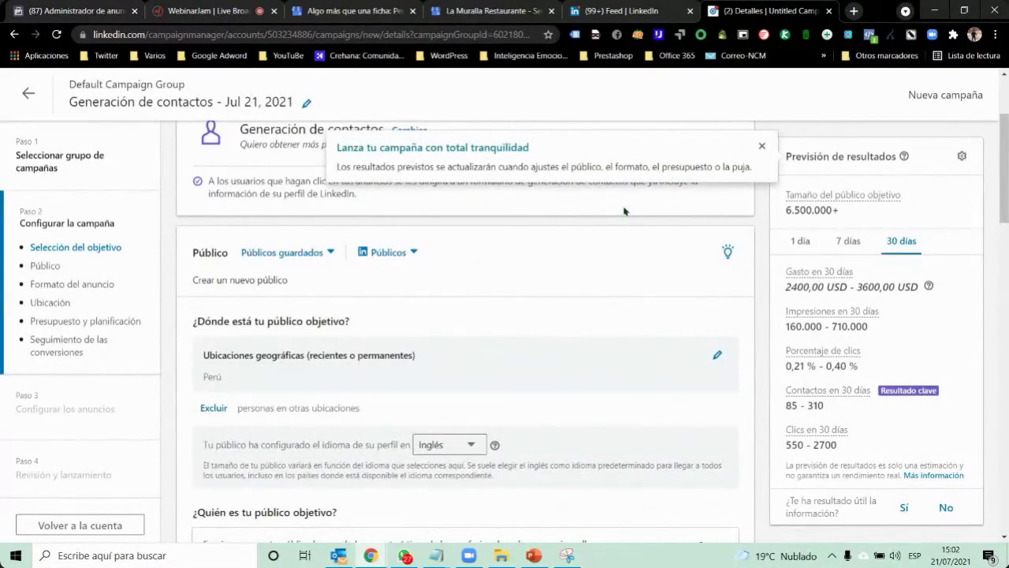
Step: Replace Perú with Estados Unidos as the target audience's location
{"action": "scroll", "coordinate": [573, 281], "scroll_direction": "down", "scroll_amount": 2}
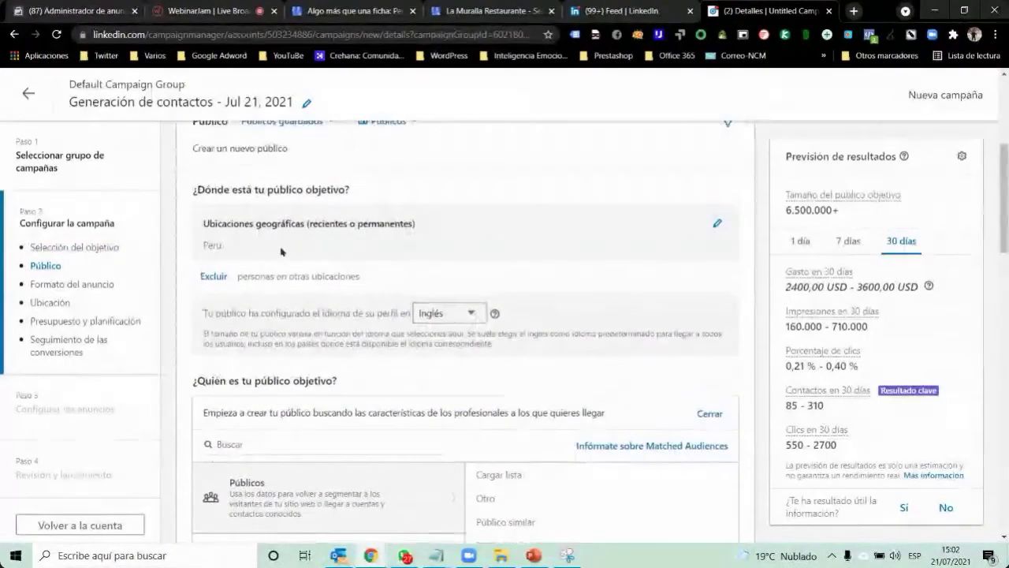
{"action": "left_click", "coordinate": [717, 223]}
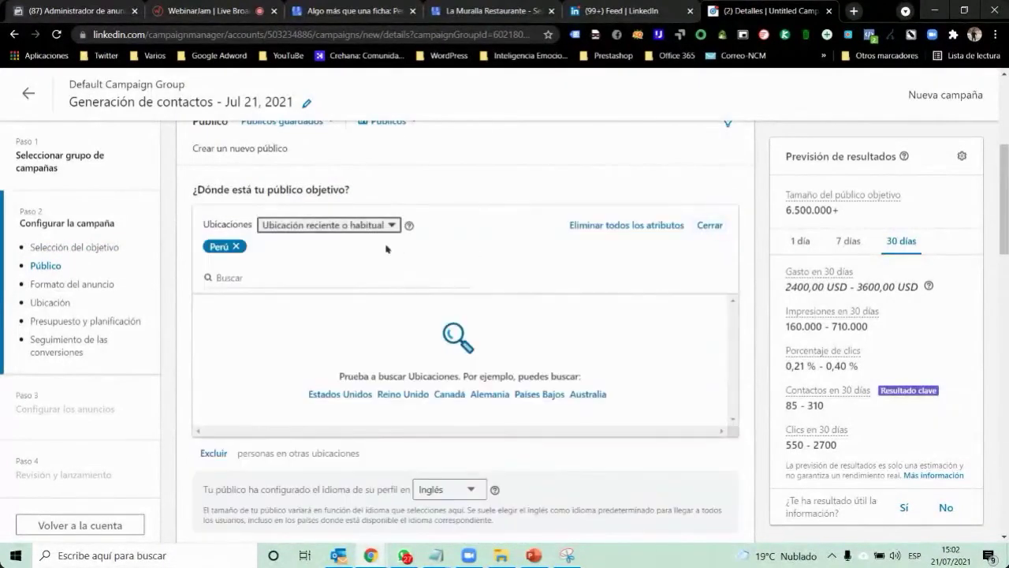
{"action": "left_click", "coordinate": [236, 246]}
{"action": "left_click", "coordinate": [283, 287]}
{"action": "type", "text": "uni"}
{"action": "key", "text": "BackSpace"}
{"action": "key", "text": "BackSpace"}
{"action": "key", "text": "BackSpace"}
{"action": "type", "text": "es"}
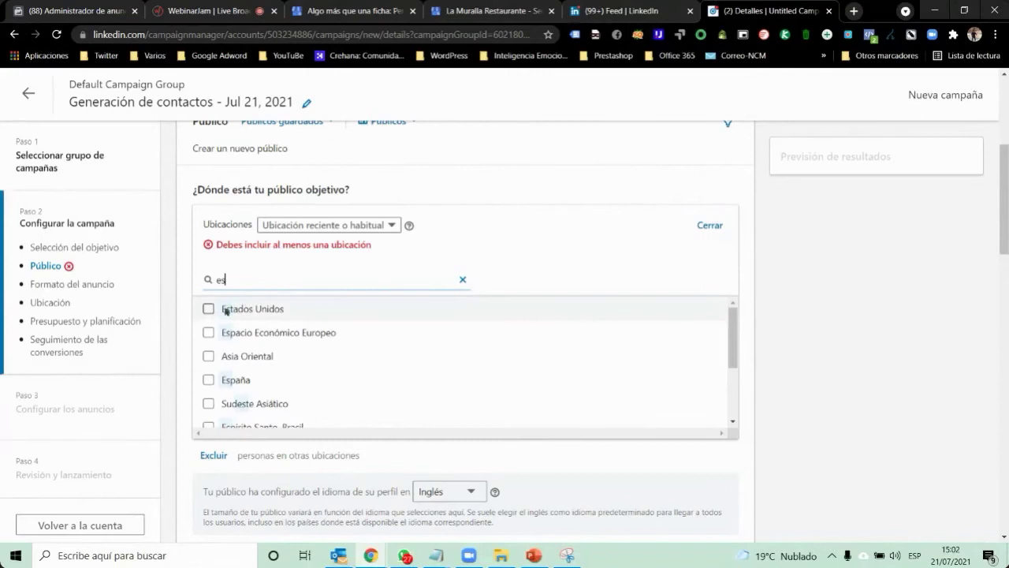
{"action": "left_click", "coordinate": [209, 309]}
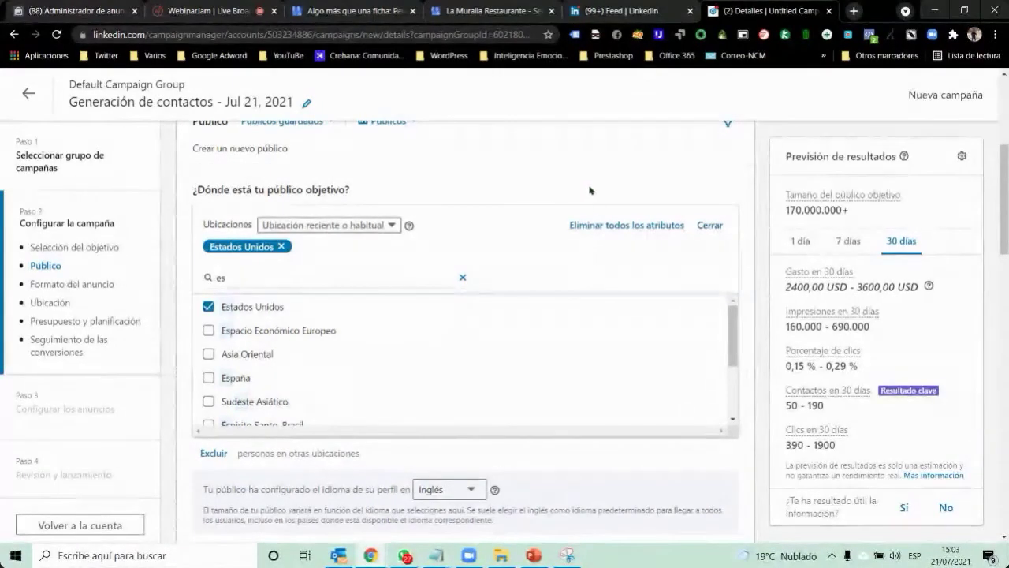
Step: Narrow the target audience by audience characteristics, opening the Empresa criteria
{"action": "scroll", "coordinate": [662, 347], "scroll_direction": "down", "scroll_amount": 3}
{"action": "scroll", "coordinate": [769, 403], "scroll_direction": "down", "scroll_amount": 3}
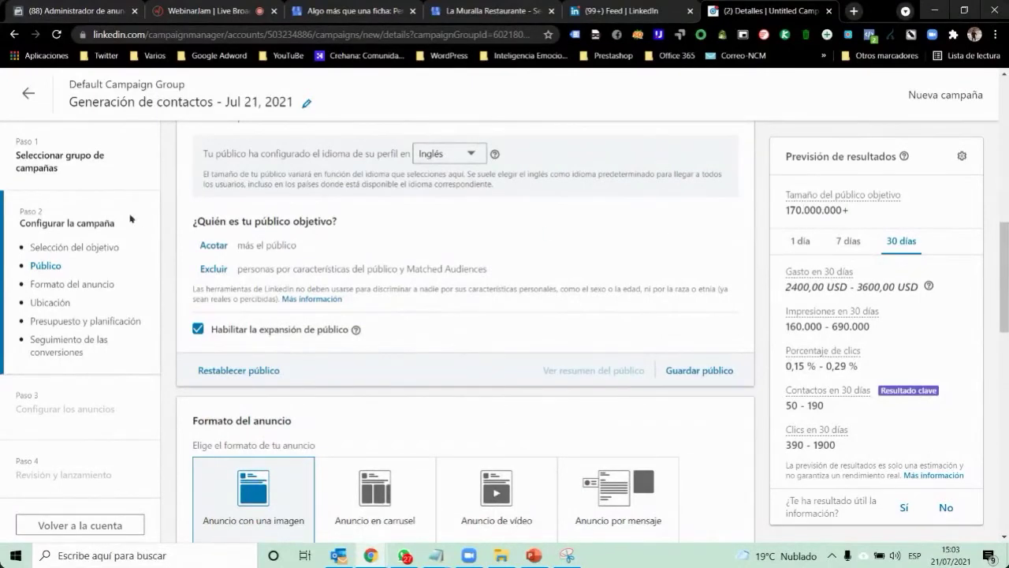
{"action": "left_click", "coordinate": [213, 246]}
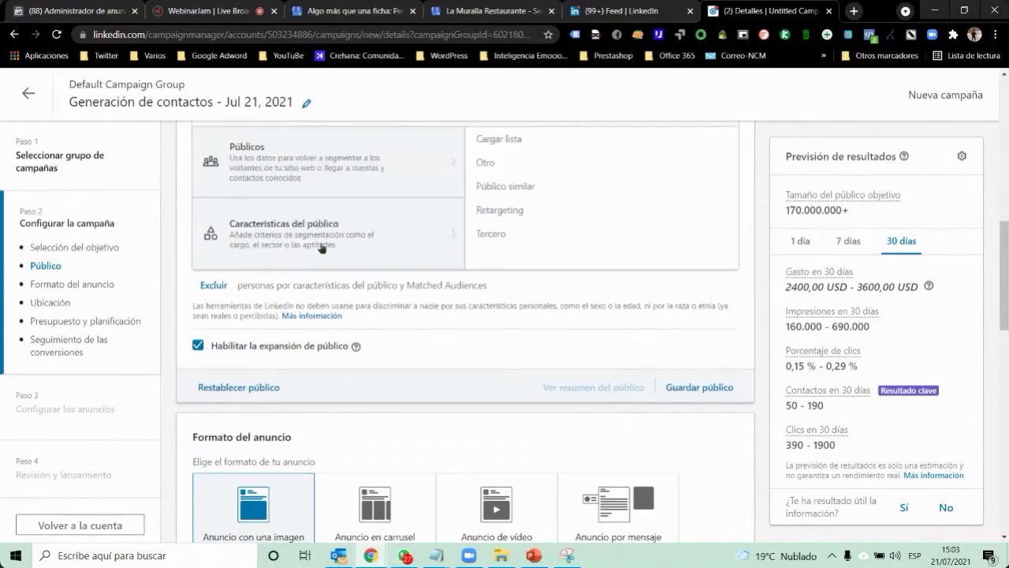
{"action": "left_click", "coordinate": [315, 296]}
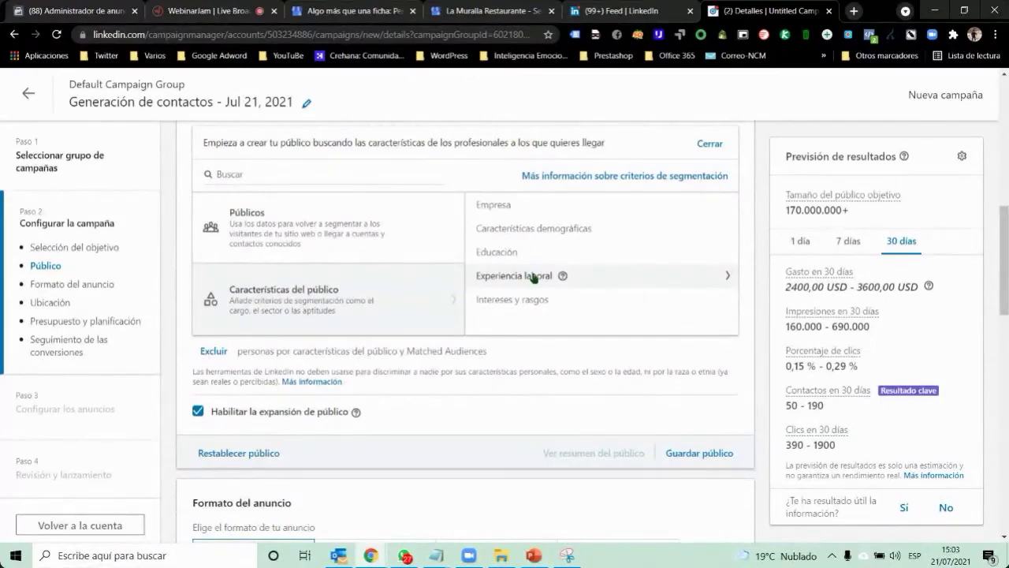
{"action": "left_click", "coordinate": [526, 206]}
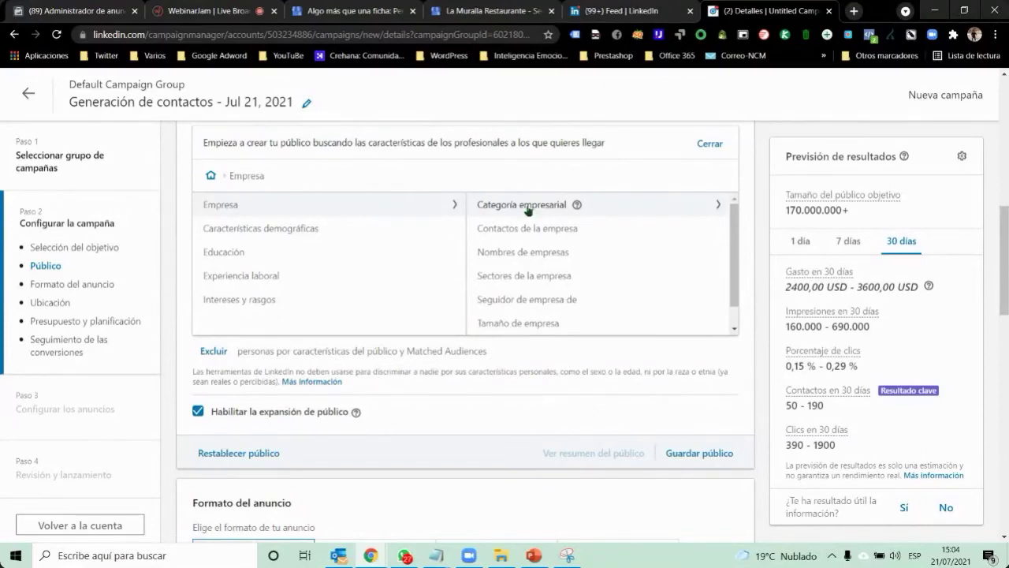
{"action": "left_click", "coordinate": [536, 275]}
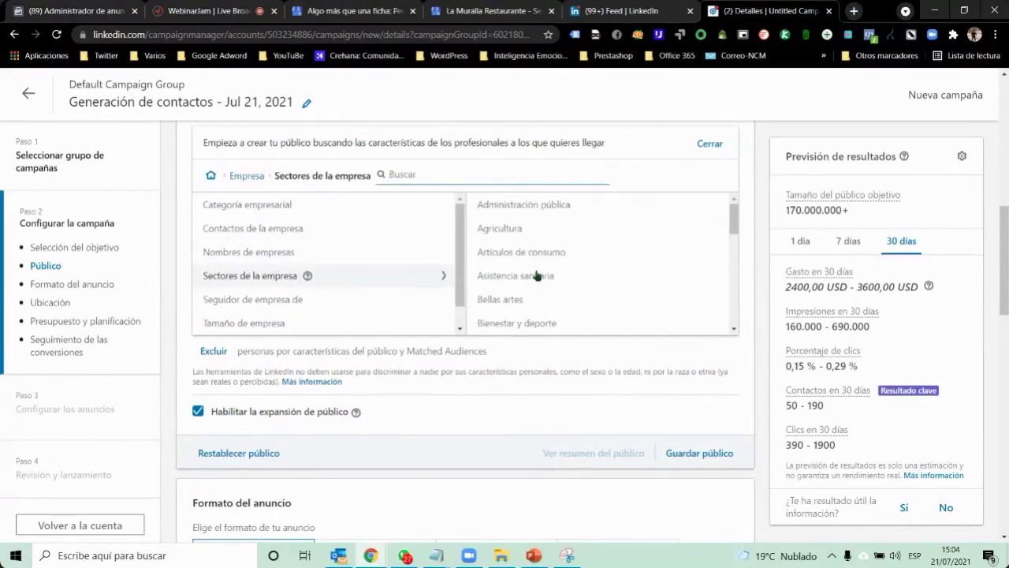
{"action": "scroll", "coordinate": [565, 292], "scroll_direction": "down", "scroll_amount": 3}
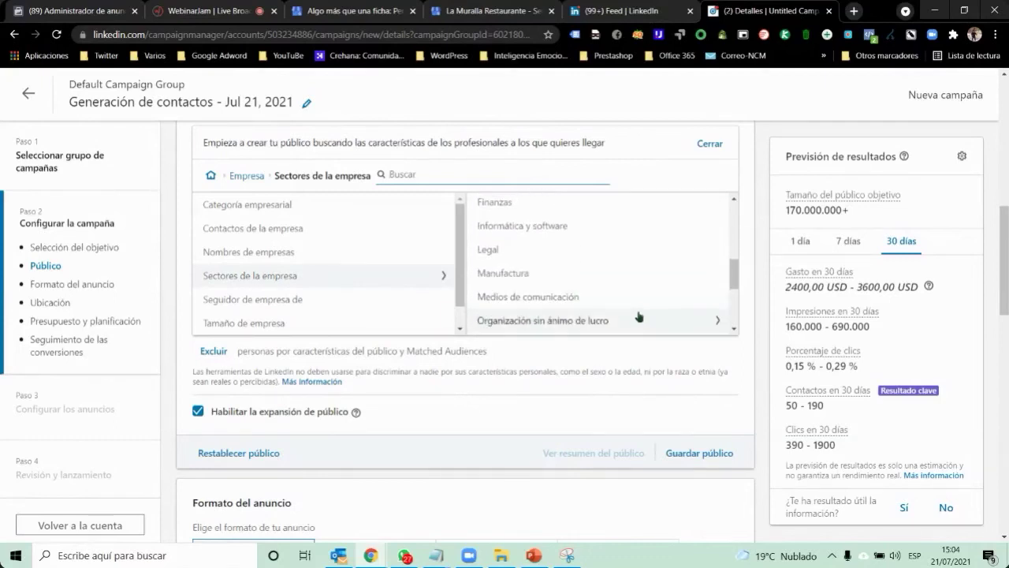
{"action": "scroll", "coordinate": [554, 286], "scroll_direction": "up", "scroll_amount": 3}
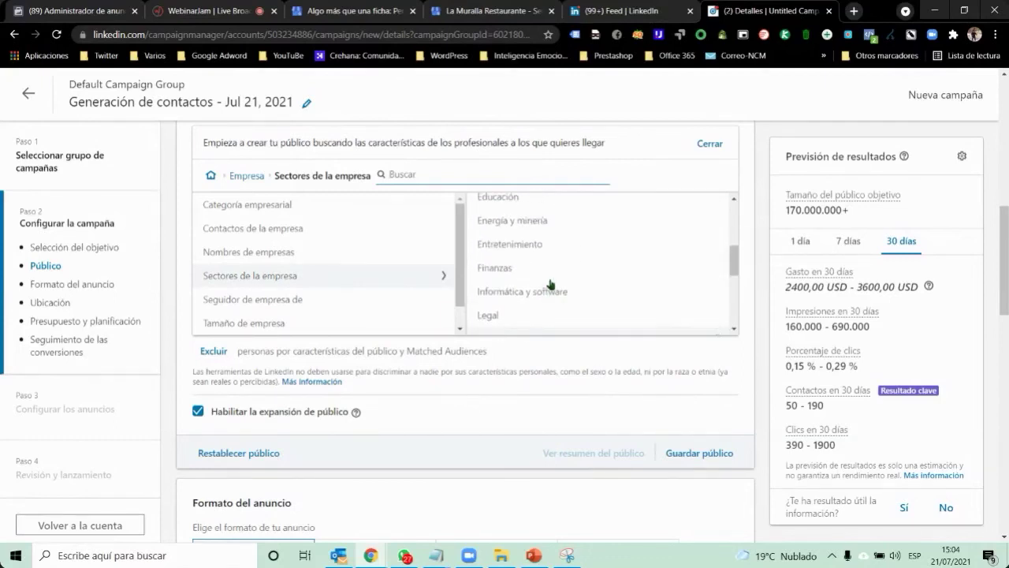
{"action": "scroll", "coordinate": [581, 294], "scroll_direction": "up", "scroll_amount": 2}
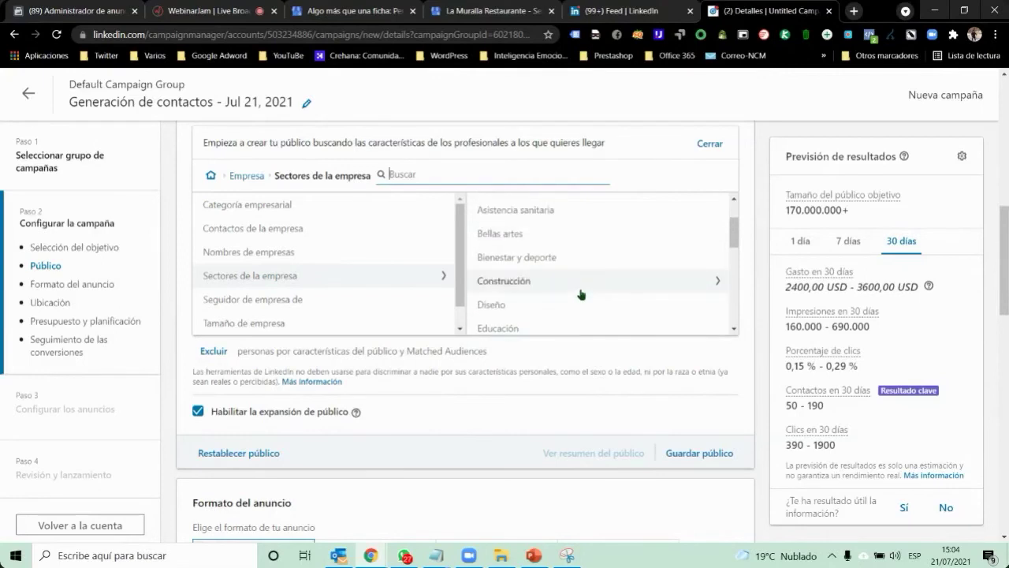
{"action": "left_click", "coordinate": [568, 305]}
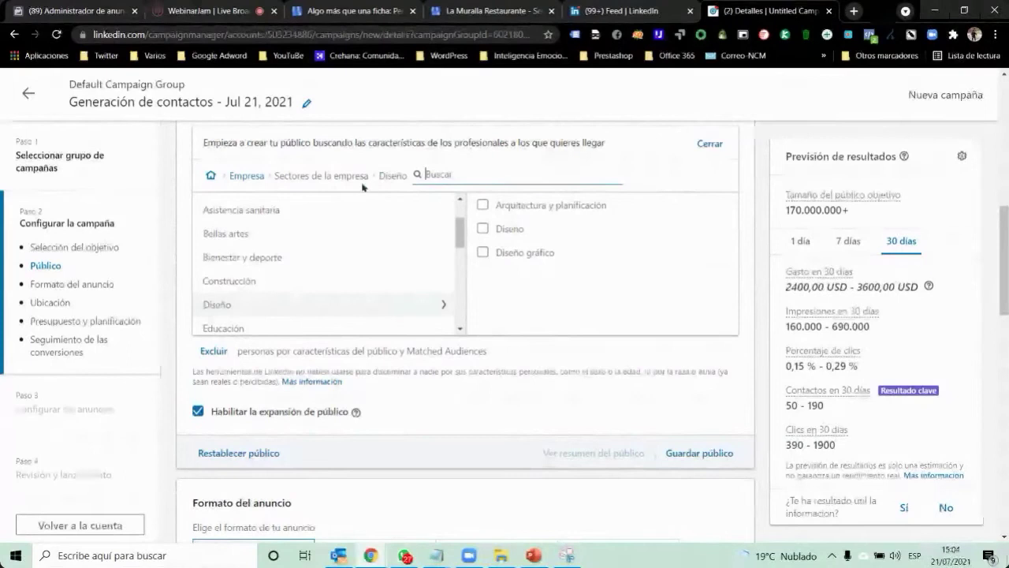
{"action": "left_click", "coordinate": [253, 178]}
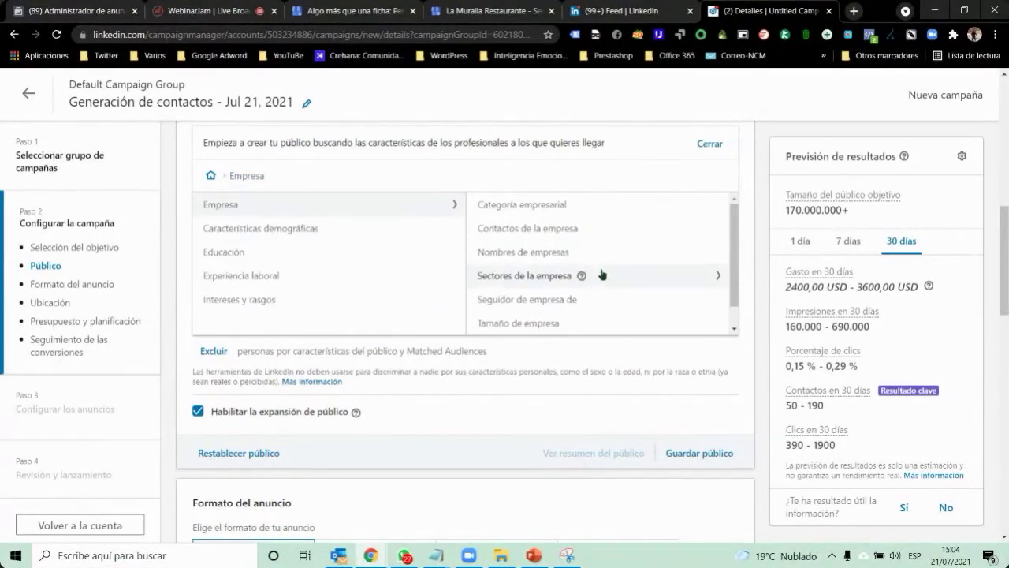
Step: Add Sector textil from the Manufactura company sectors to the target audience
{"action": "left_click", "coordinate": [530, 284]}
{"action": "scroll", "coordinate": [595, 274], "scroll_direction": "down", "scroll_amount": 1}
{"action": "scroll", "coordinate": [597, 273], "scroll_direction": "down", "scroll_amount": 1}
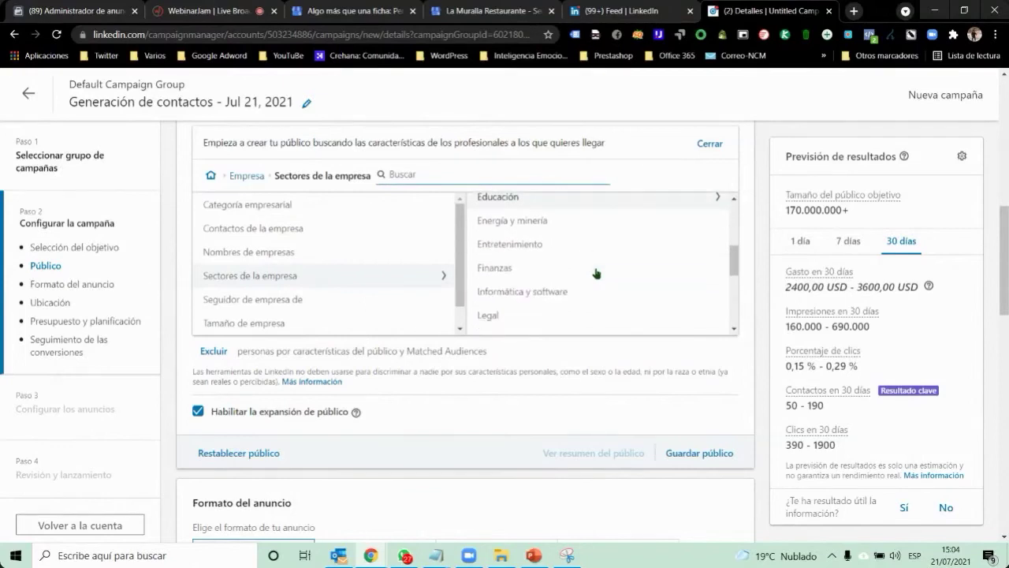
{"action": "scroll", "coordinate": [561, 268], "scroll_direction": "down", "scroll_amount": 1}
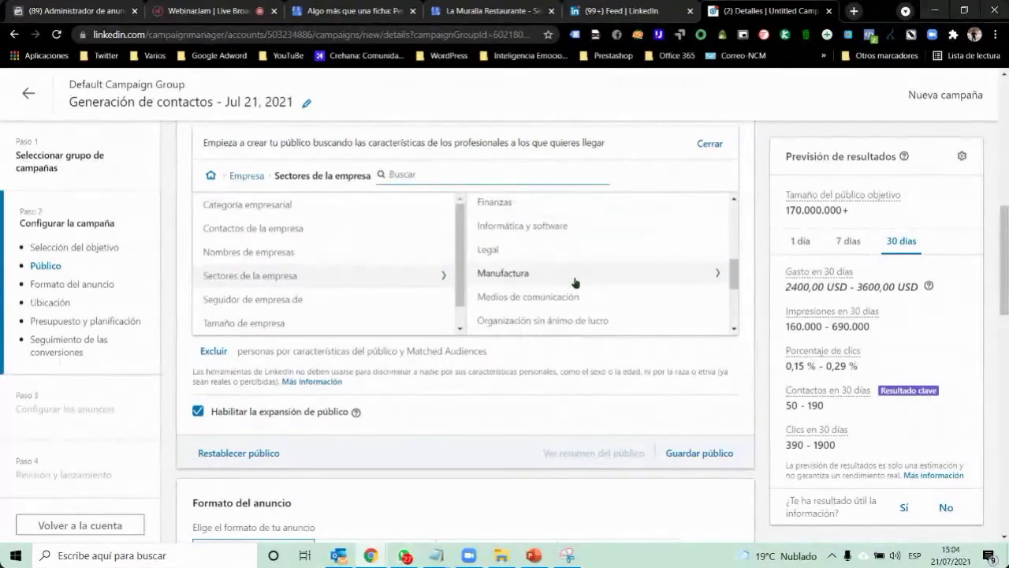
{"action": "left_click", "coordinate": [567, 276]}
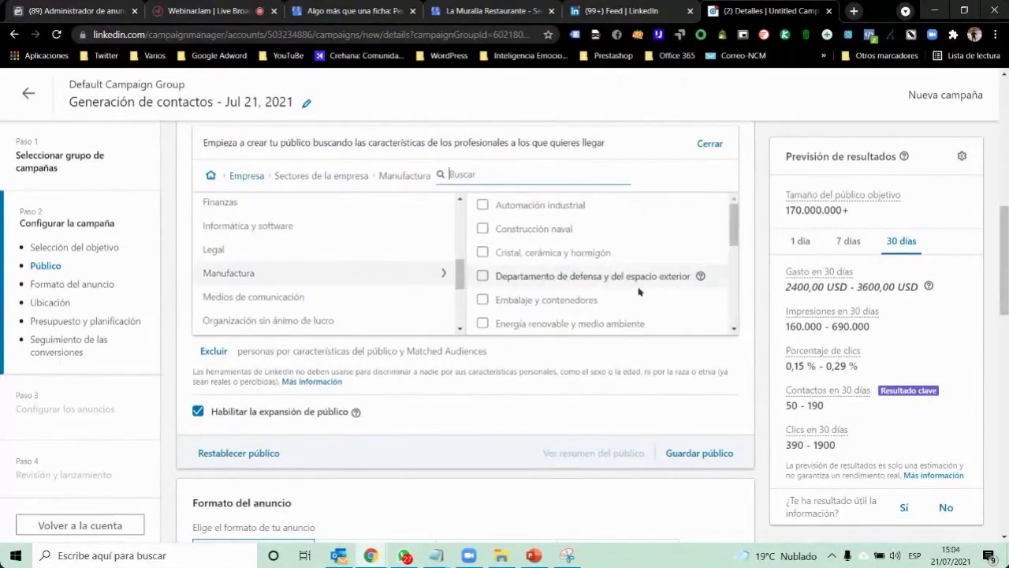
{"action": "scroll", "coordinate": [645, 279], "scroll_direction": "down", "scroll_amount": 1}
{"action": "scroll", "coordinate": [645, 280], "scroll_direction": "down", "scroll_amount": 3}
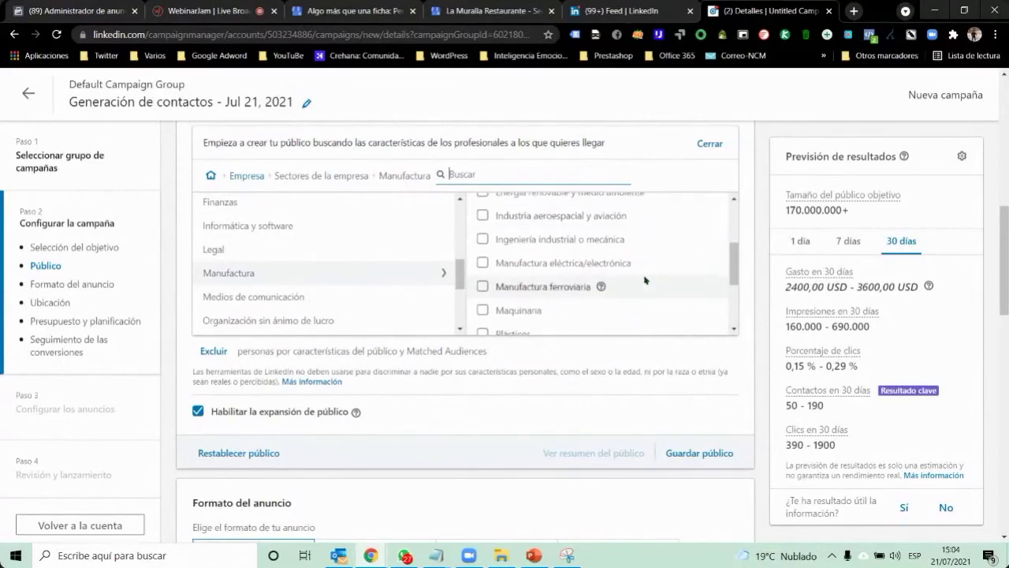
{"action": "scroll", "coordinate": [645, 279], "scroll_direction": "down", "scroll_amount": 1}
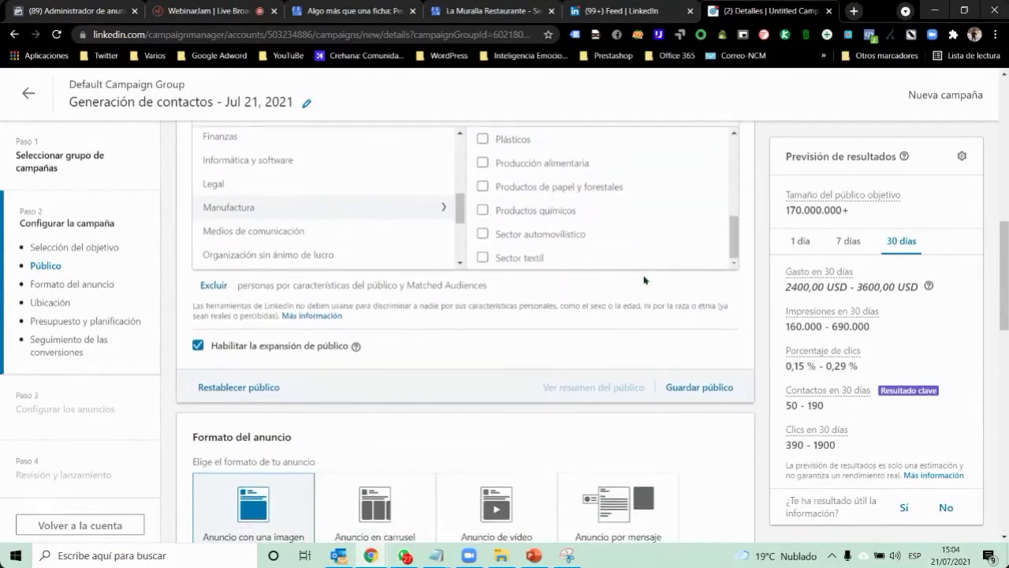
{"action": "left_click", "coordinate": [487, 258]}
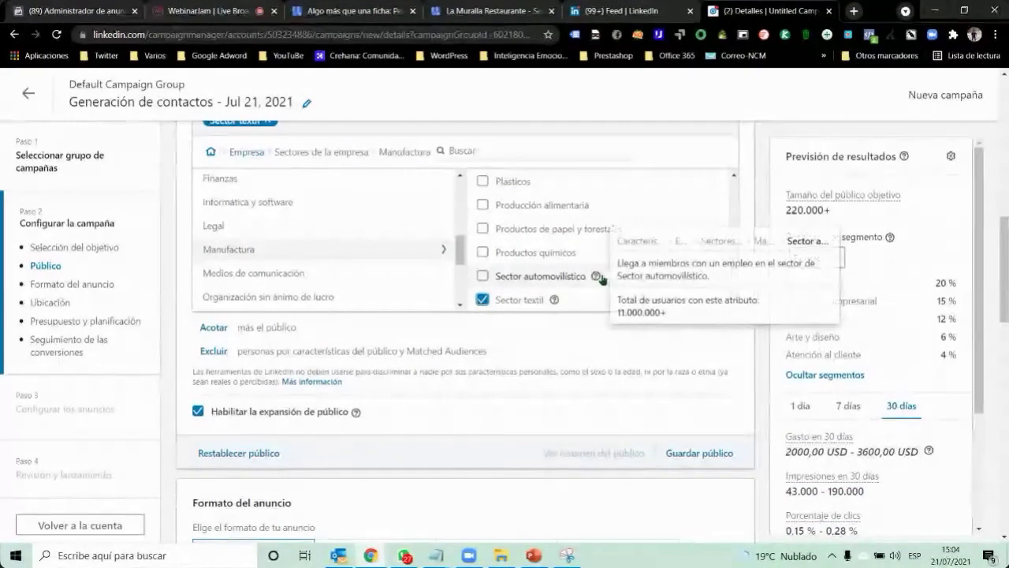
{"action": "scroll", "coordinate": [540, 248], "scroll_direction": "up", "scroll_amount": 4}
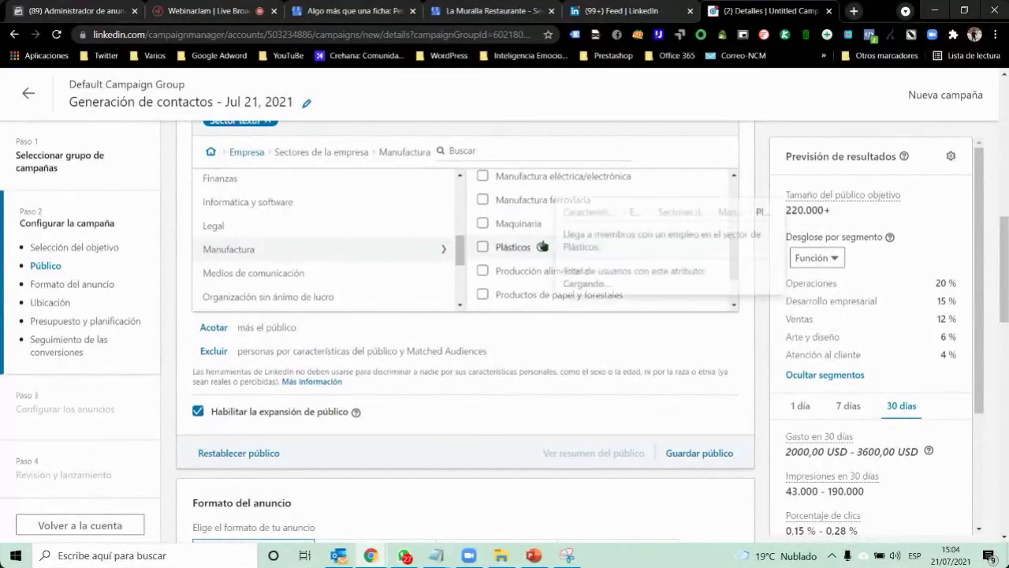
{"action": "scroll", "coordinate": [610, 253], "scroll_direction": "up", "scroll_amount": 4}
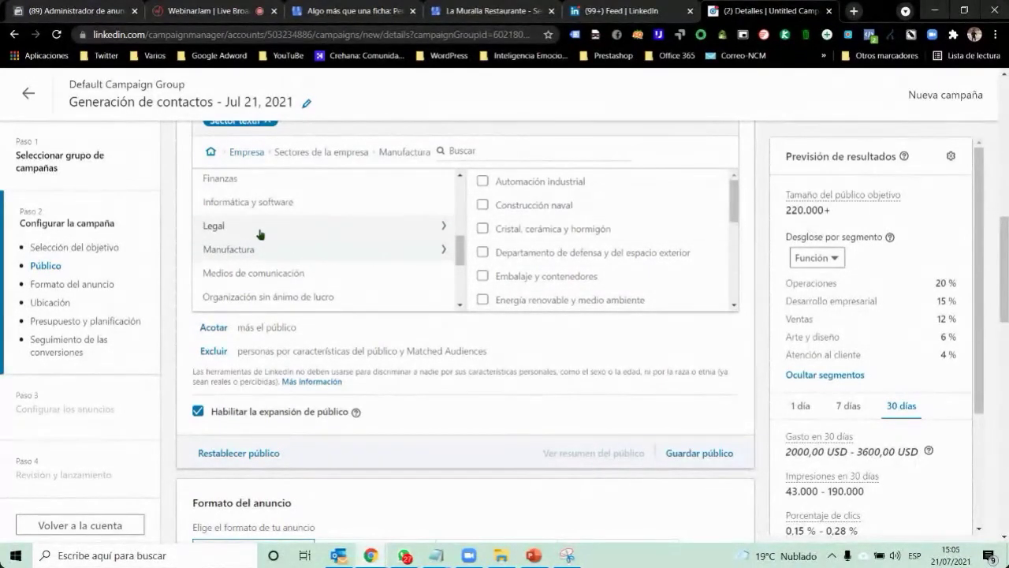
Step: Narrow the audience further with the current job titles Especialista en logística, Jefe de logística, Coordinador de logística and Oficial de logística
{"action": "left_click", "coordinate": [212, 328]}
{"action": "left_click", "coordinate": [319, 331]}
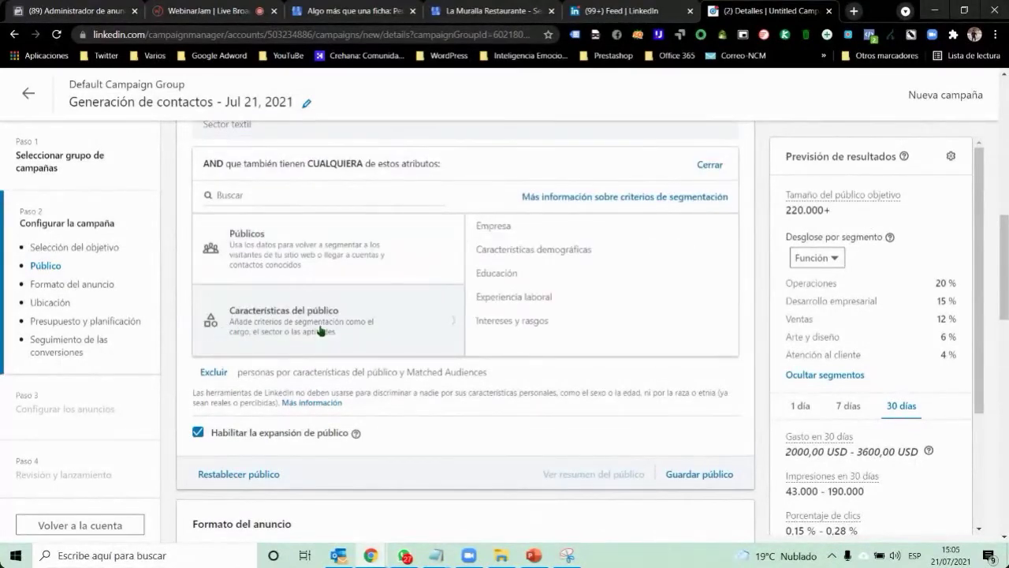
{"action": "left_click", "coordinate": [527, 298]}
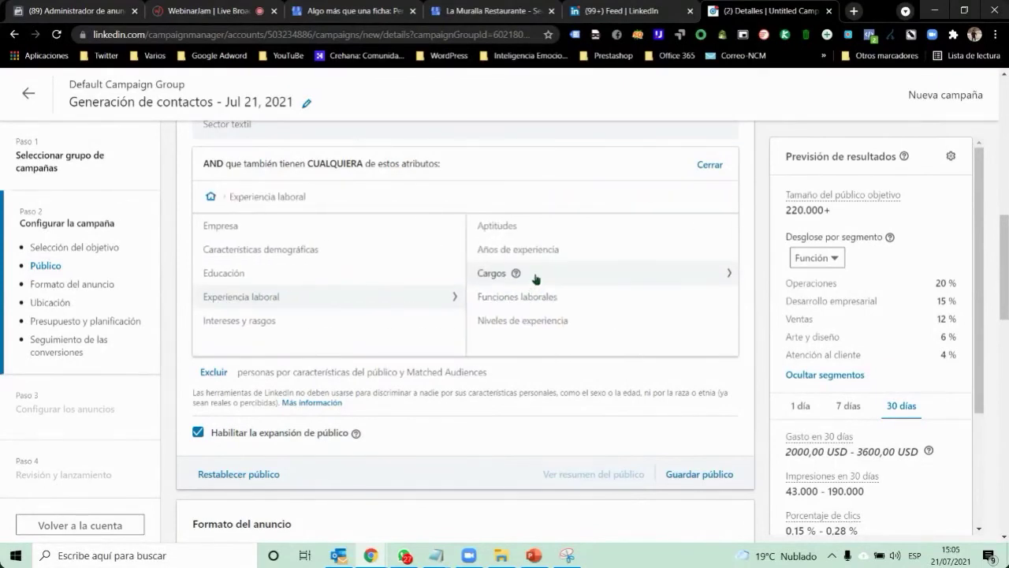
{"action": "left_click", "coordinate": [535, 277]}
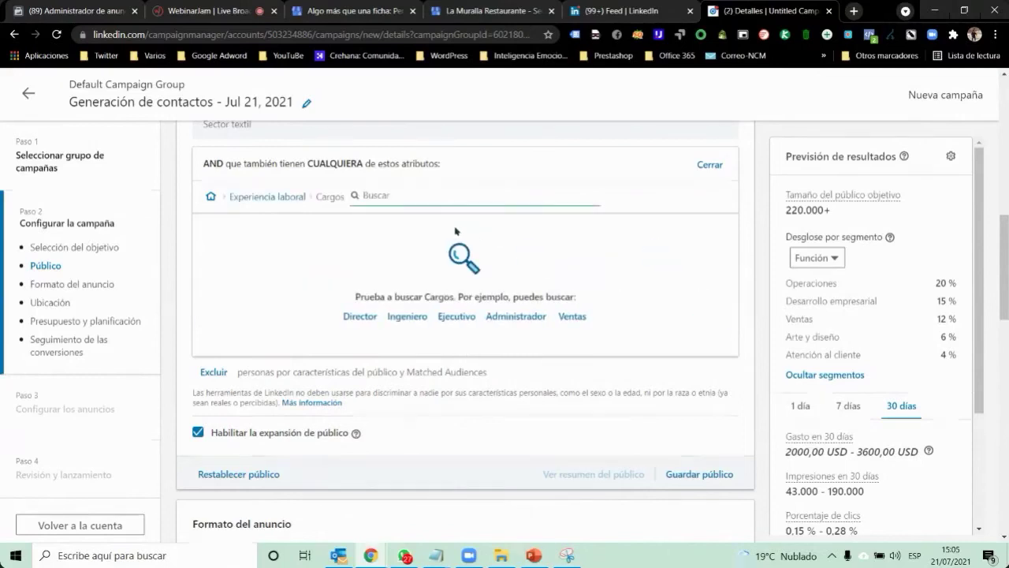
{"action": "type", "text": "logi"}
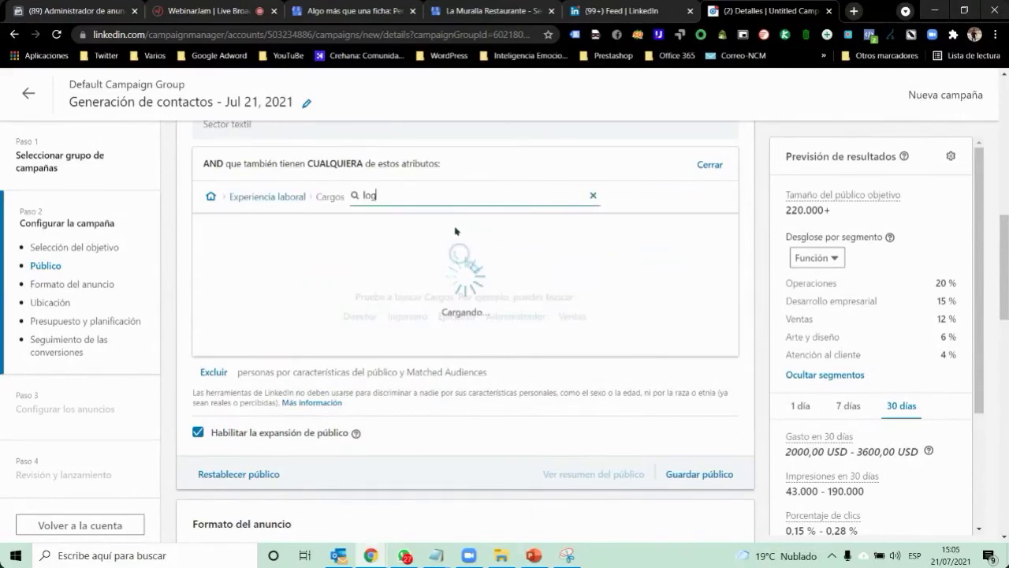
{"action": "left_click", "coordinate": [208, 249]}
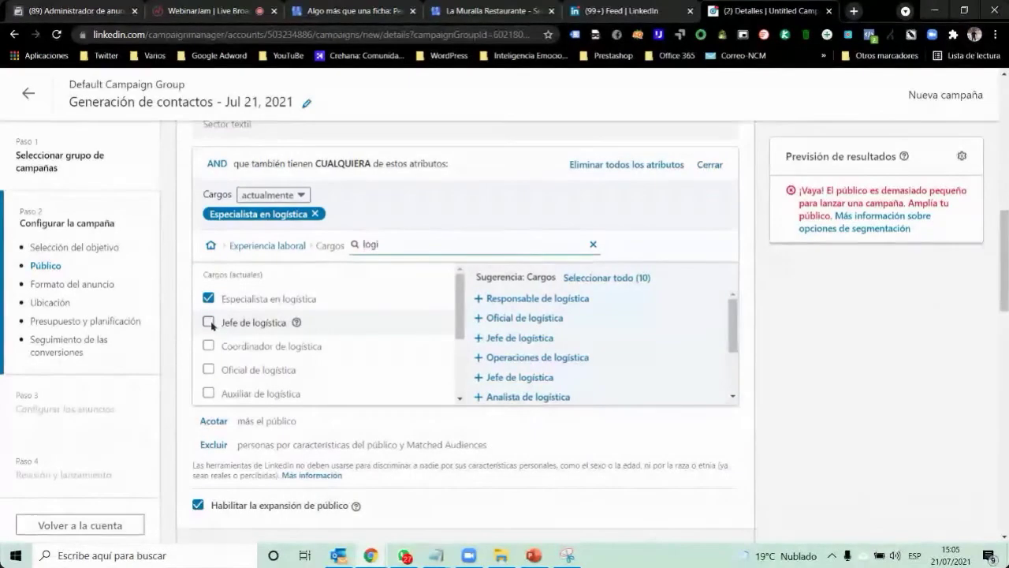
{"action": "left_click", "coordinate": [208, 321]}
{"action": "left_click", "coordinate": [208, 345]}
{"action": "left_click", "coordinate": [208, 369]}
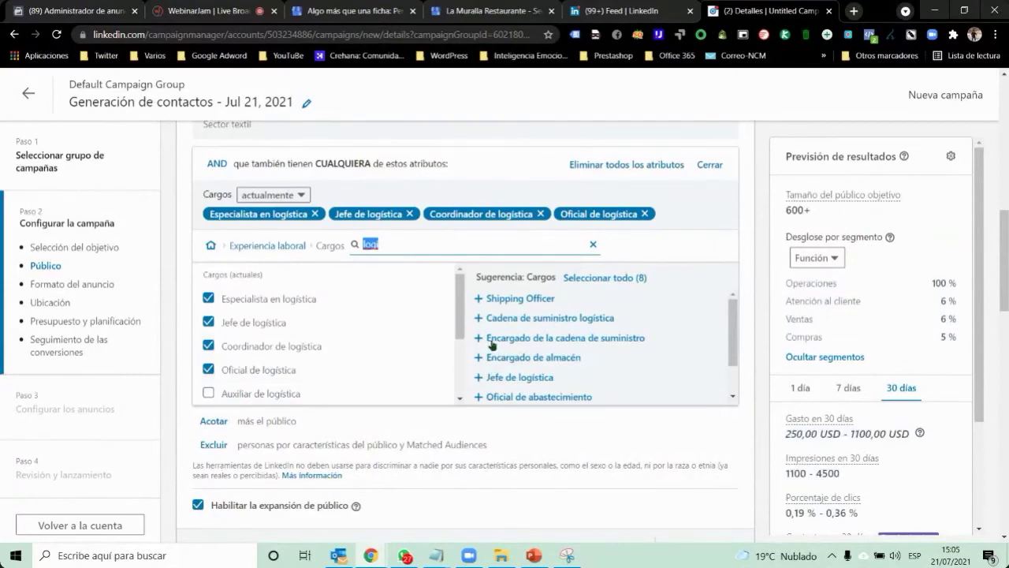
Step: Add the suggested job titles Cadena de suministro logística, Jefe de logística and Encargado de almacén to the audience
{"action": "left_click", "coordinate": [479, 317]}
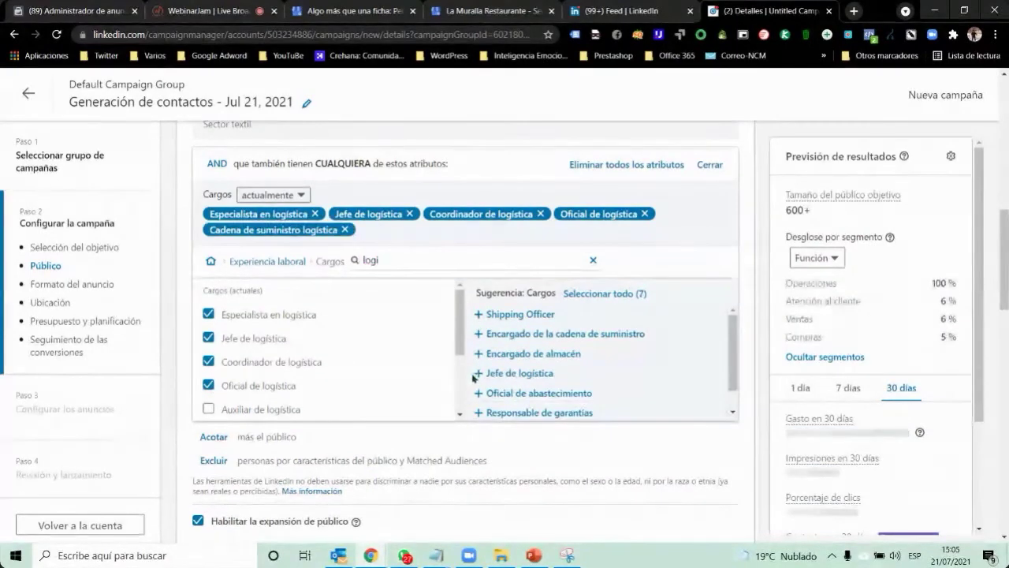
{"action": "left_click", "coordinate": [476, 374]}
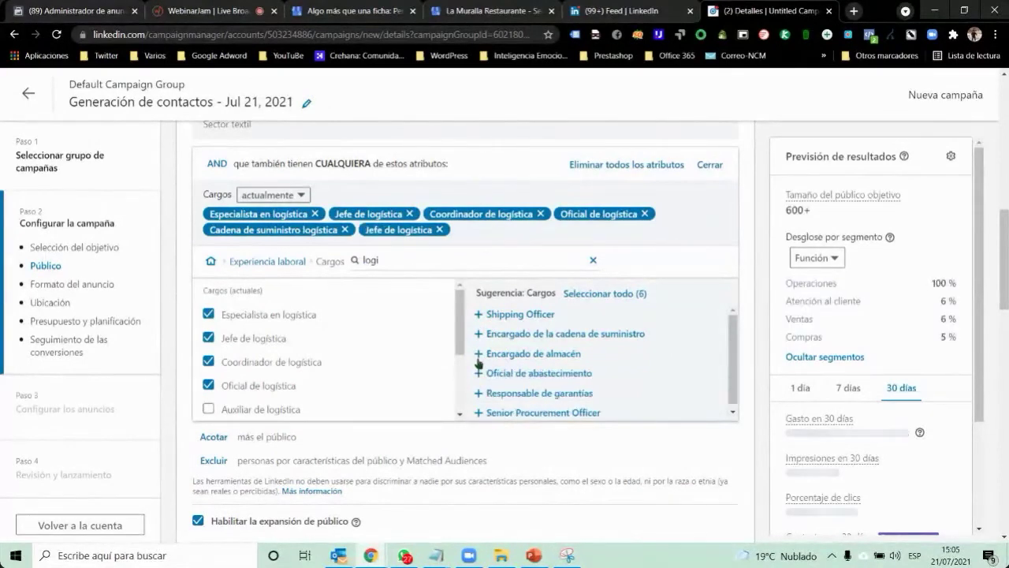
{"action": "left_click", "coordinate": [478, 354]}
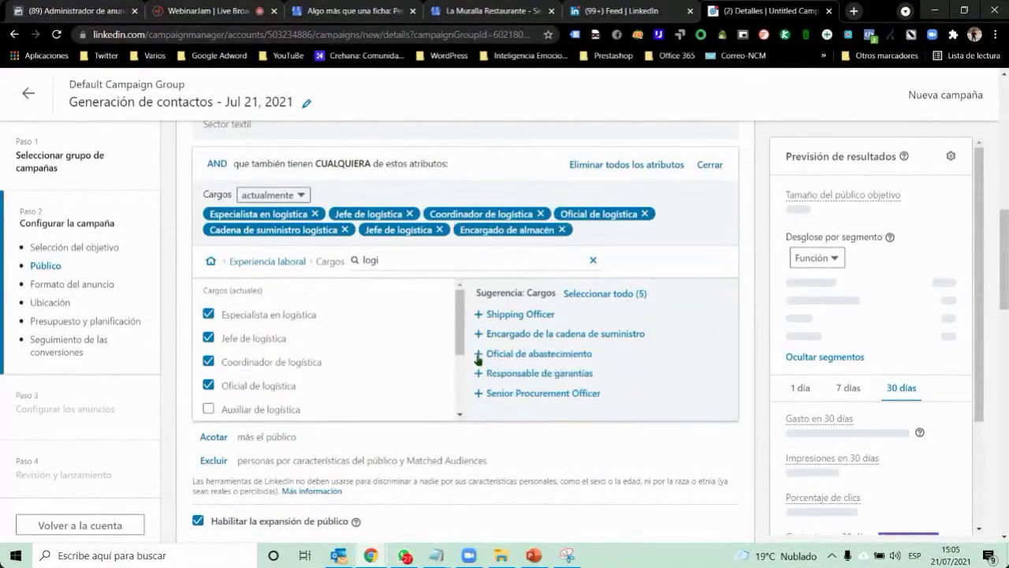
Step: Add the suggested job titles Senior Procurement Officer and Shipping Officer to the audience
{"action": "left_click", "coordinate": [478, 393]}
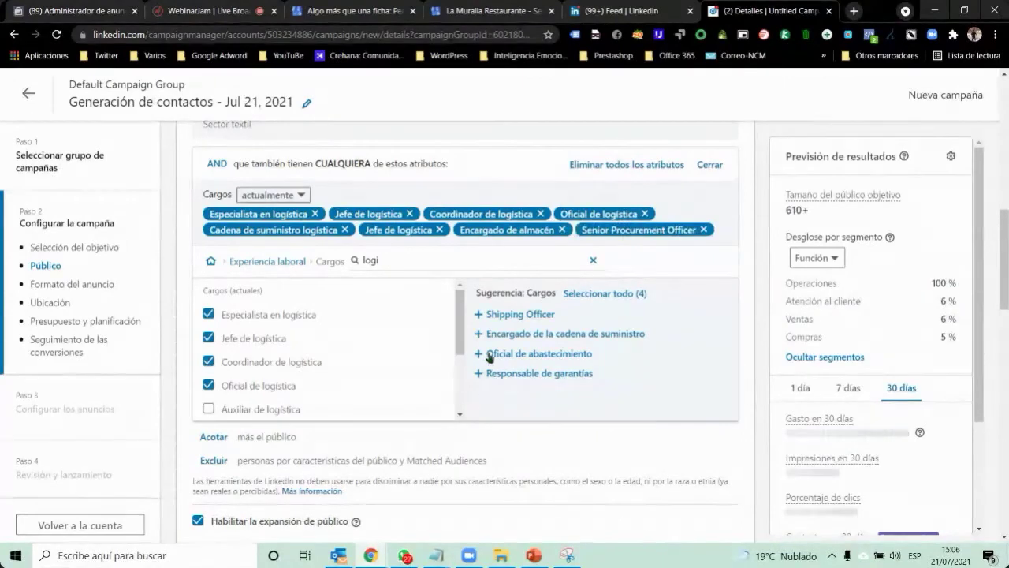
{"action": "left_click", "coordinate": [479, 314]}
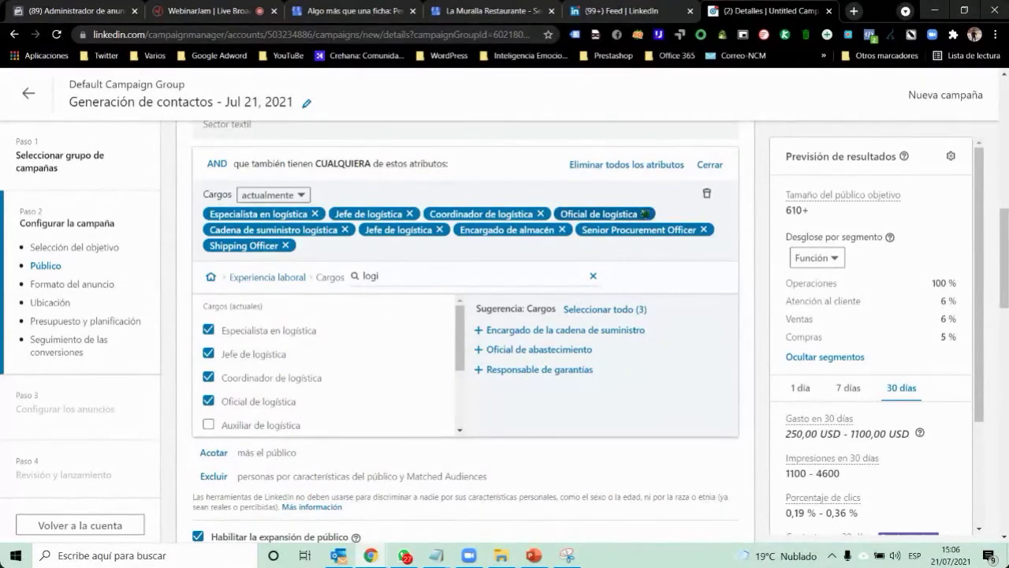
Step: Delete all the selected job titles (Cargos) from the audience's narrowing block and confirm the removal
{"action": "left_click", "coordinate": [707, 194]}
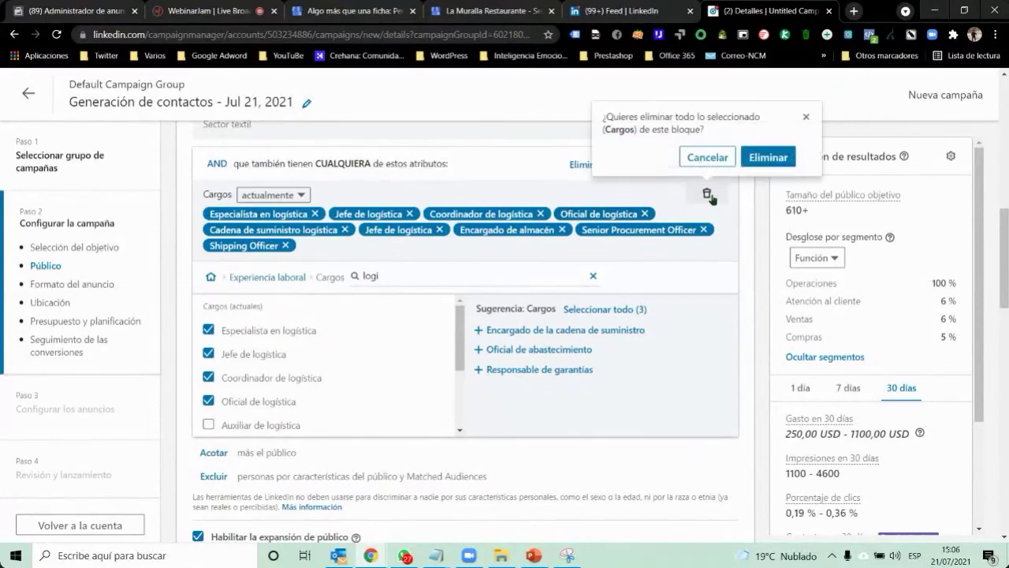
{"action": "left_click", "coordinate": [755, 160]}
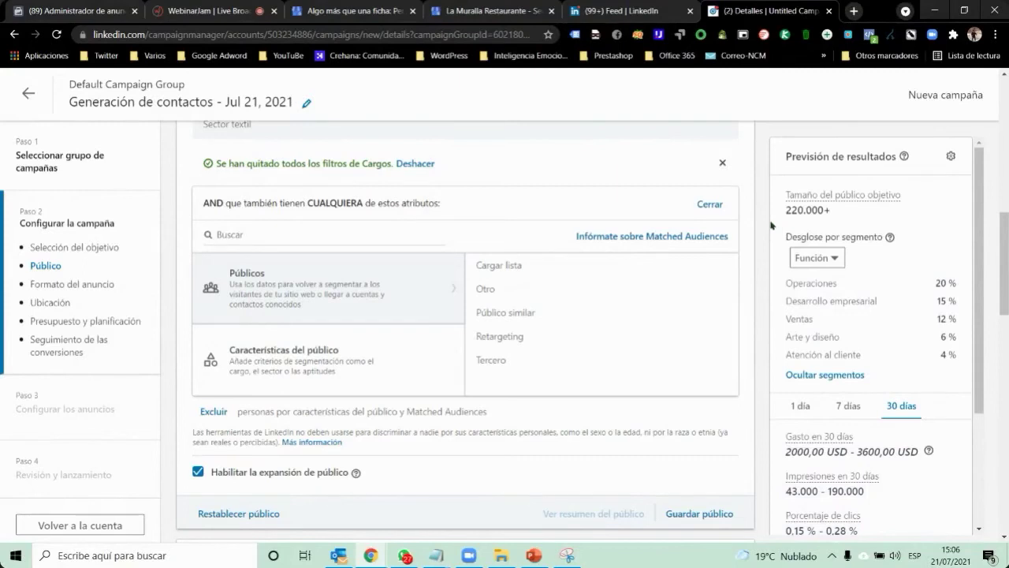
Step: Choose Anuncio de vídeo as the campaign's ad format
{"action": "scroll", "coordinate": [670, 284], "scroll_direction": "down", "scroll_amount": 4}
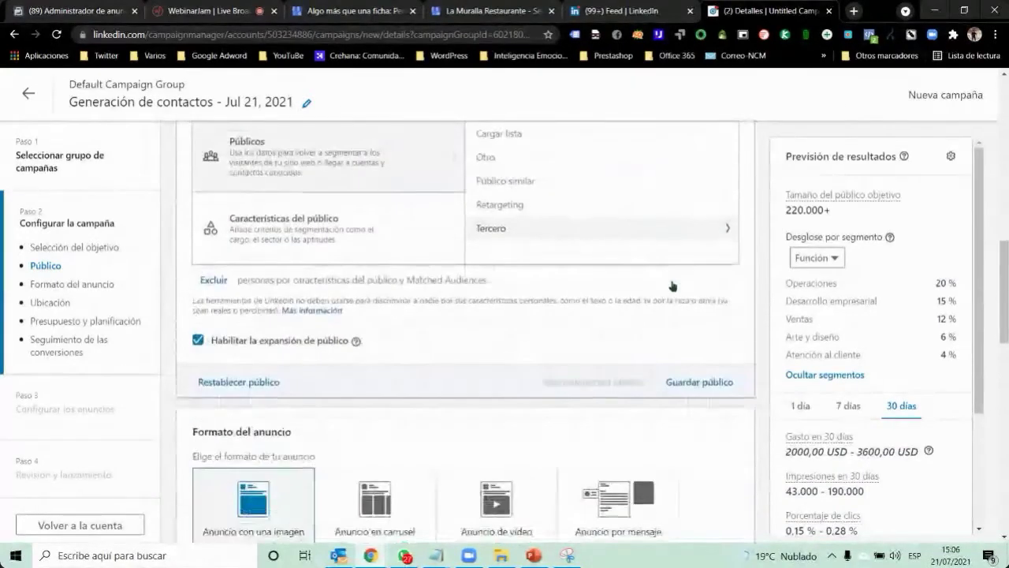
{"action": "scroll", "coordinate": [670, 285], "scroll_direction": "down", "scroll_amount": 2}
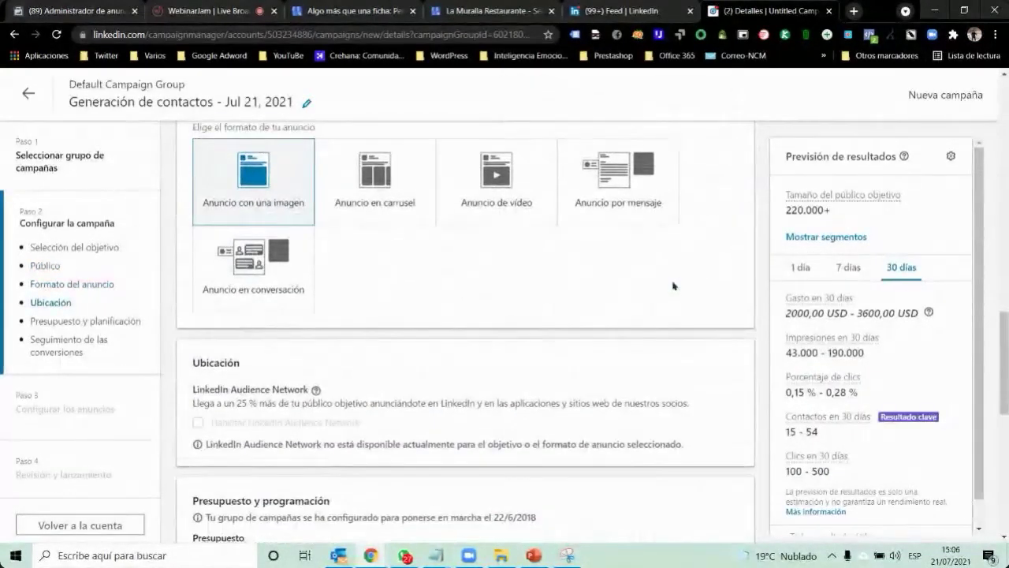
{"action": "scroll", "coordinate": [471, 302], "scroll_direction": "up", "scroll_amount": 1}
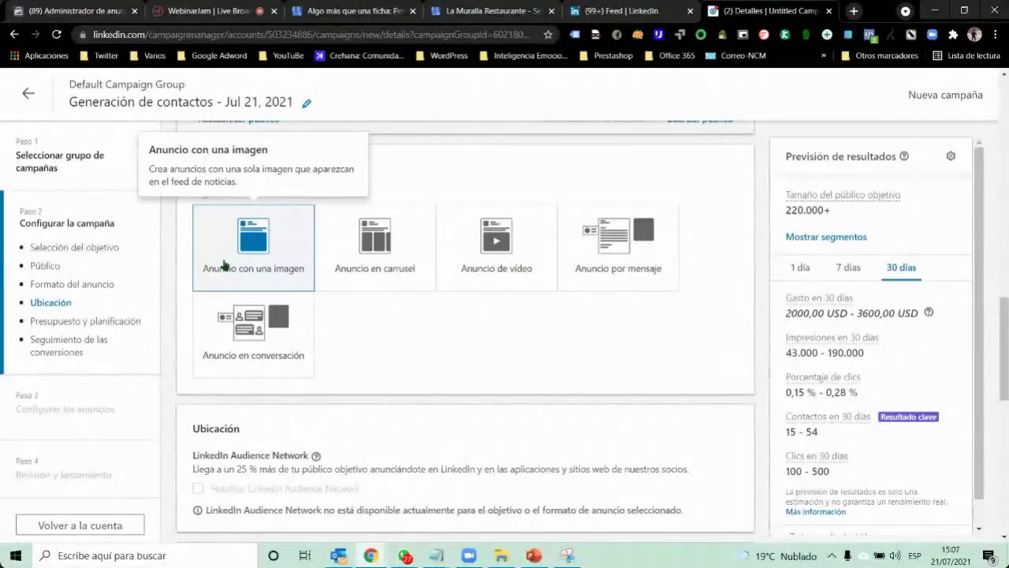
{"action": "left_click", "coordinate": [468, 244]}
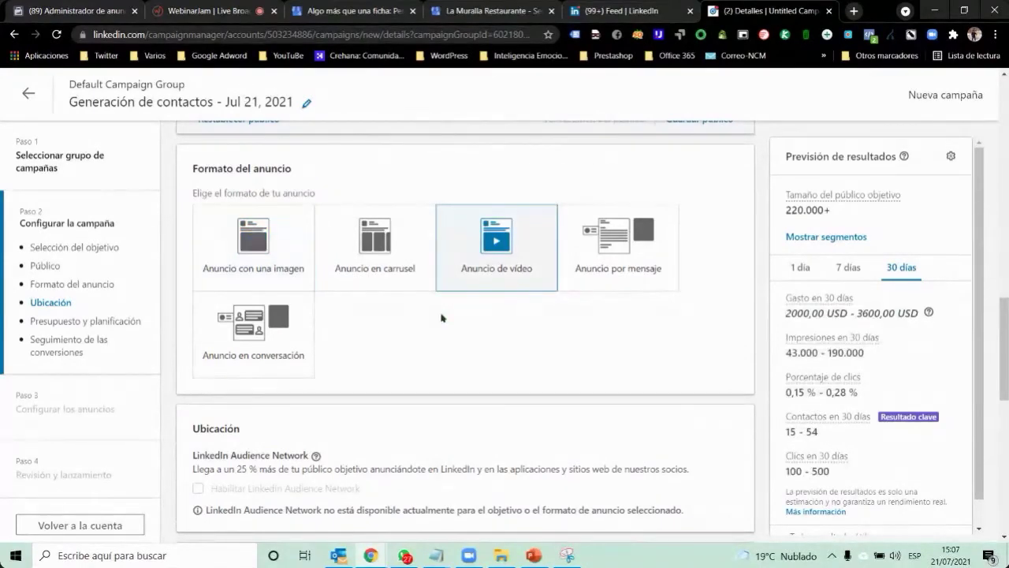
Step: Set the bid strategy to Puja manual (optimizada) and highlight the upper bid of similar advertisers in the recommendation
{"action": "scroll", "coordinate": [441, 318], "scroll_direction": "down", "scroll_amount": 2}
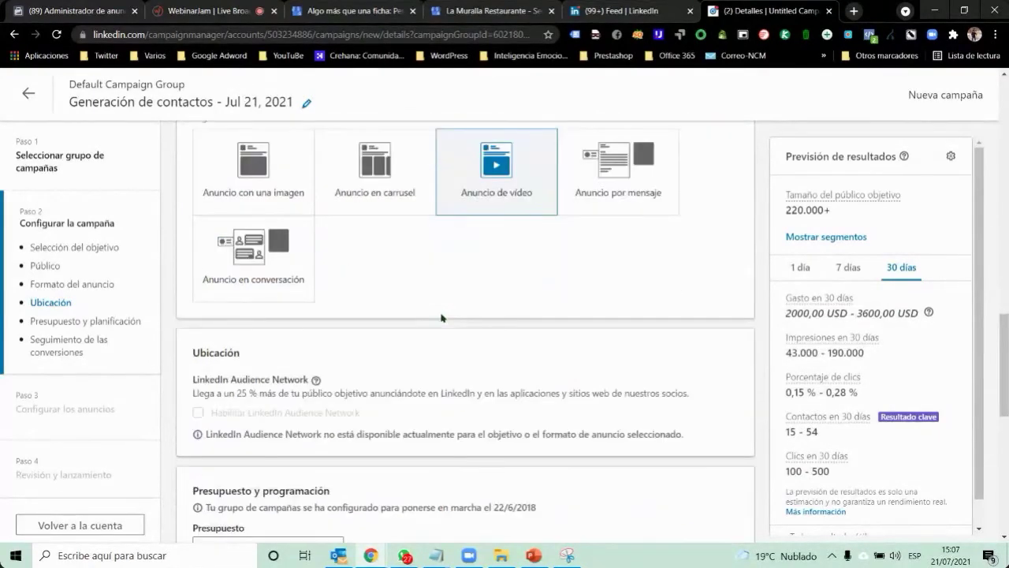
{"action": "scroll", "coordinate": [441, 318], "scroll_direction": "down", "scroll_amount": 8}
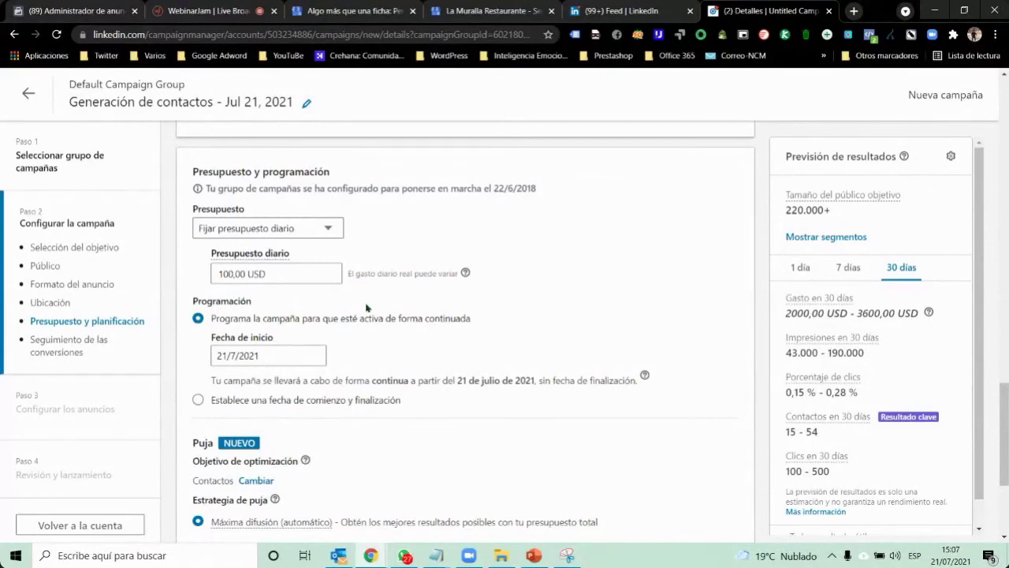
{"action": "scroll", "coordinate": [466, 387], "scroll_direction": "down", "scroll_amount": 3}
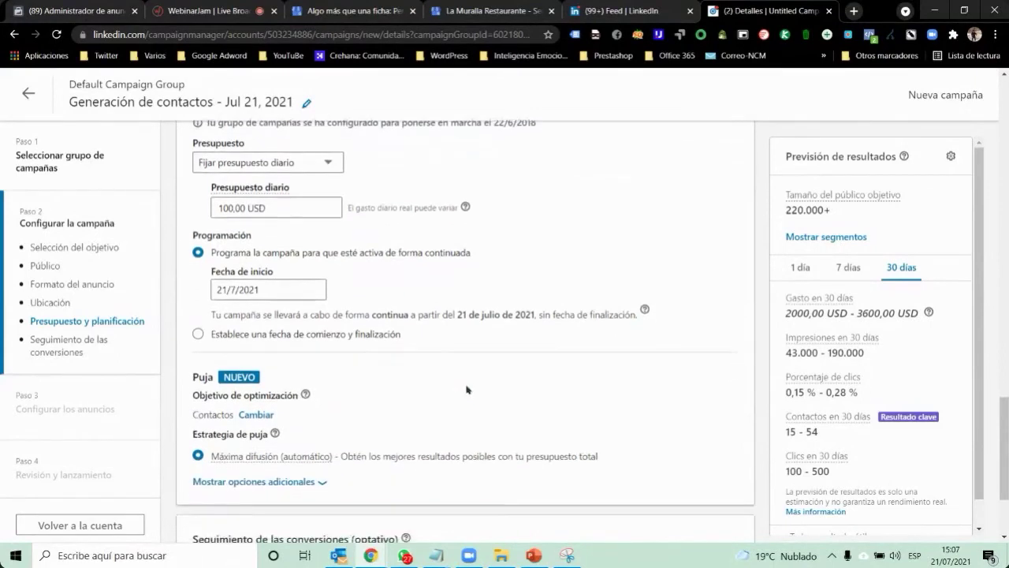
{"action": "left_click", "coordinate": [285, 335]}
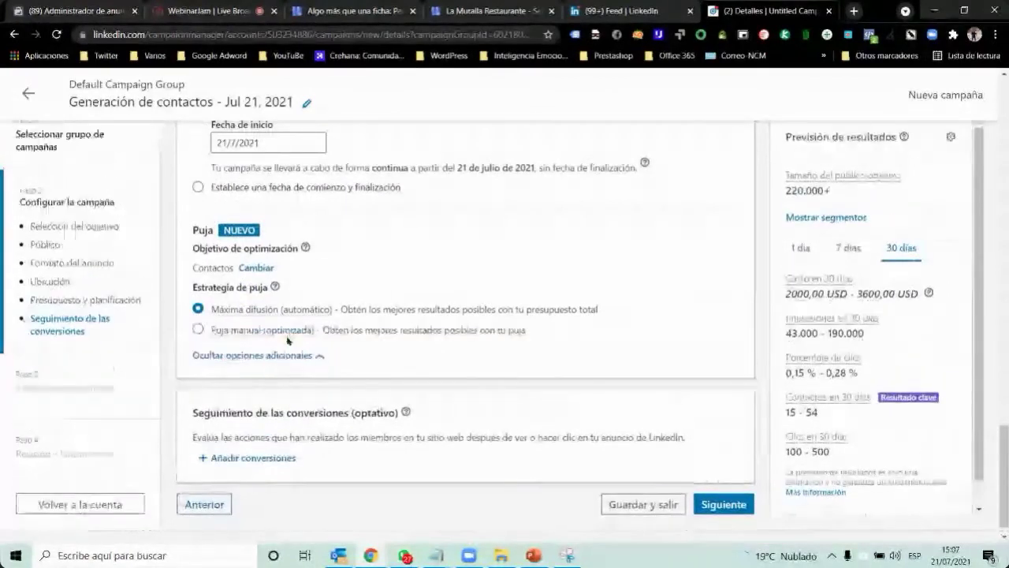
{"action": "left_click", "coordinate": [198, 330]}
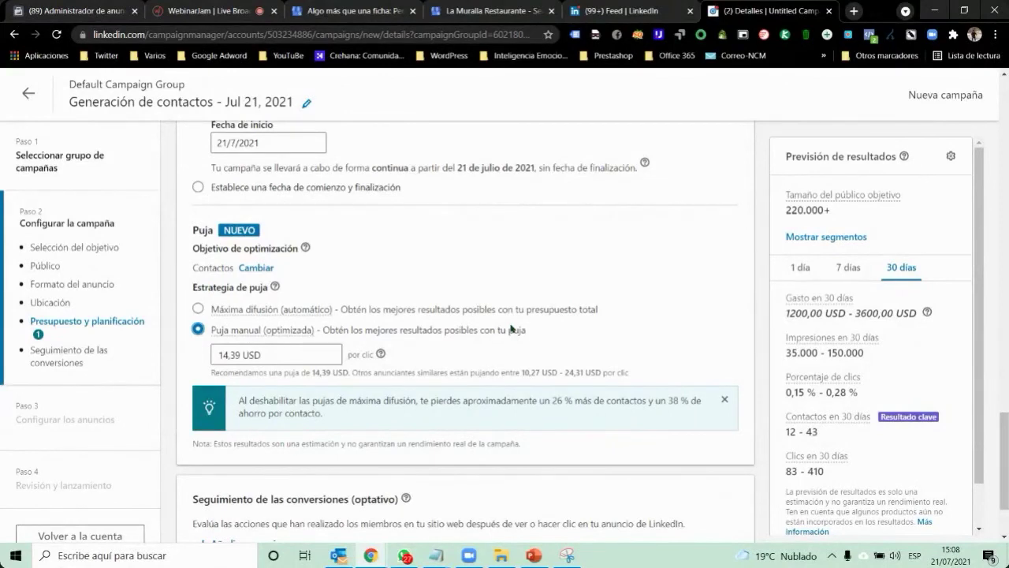
{"action": "double_click", "coordinate": [530, 372]}
{"action": "left_click_drag", "start_coordinate": [563, 372], "coordinate": [603, 372]}
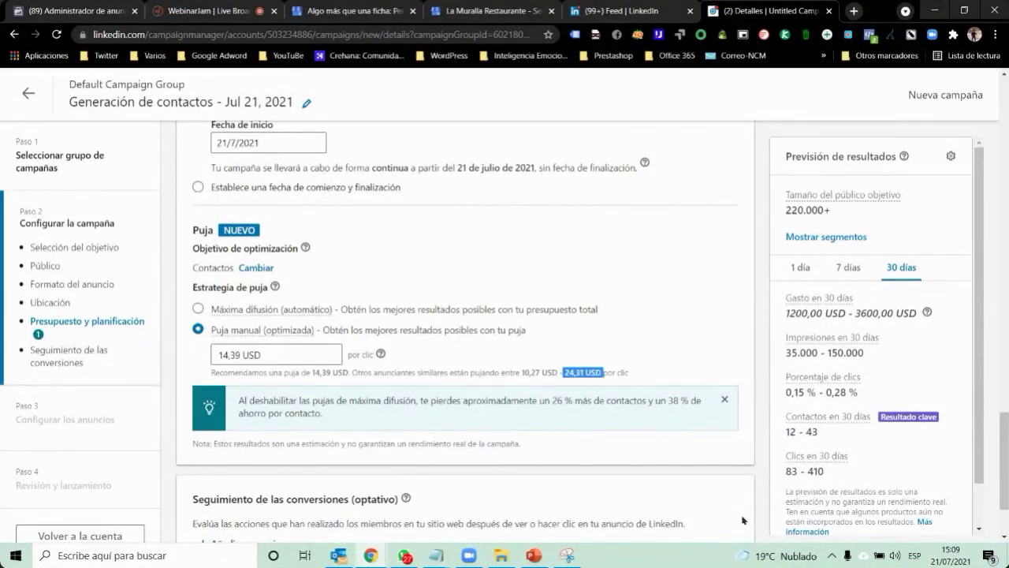
Step: Return to the target audience, dismiss the notice about the removed job titles and close the empty narrowing block
{"action": "scroll", "coordinate": [581, 360], "scroll_direction": "up", "scroll_amount": 3}
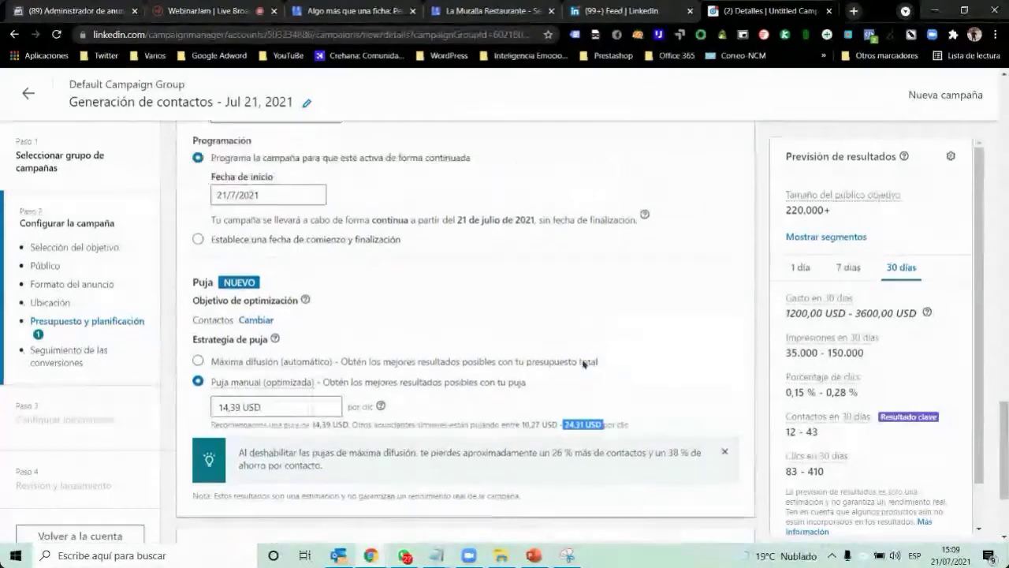
{"action": "scroll", "coordinate": [583, 364], "scroll_direction": "up", "scroll_amount": 10}
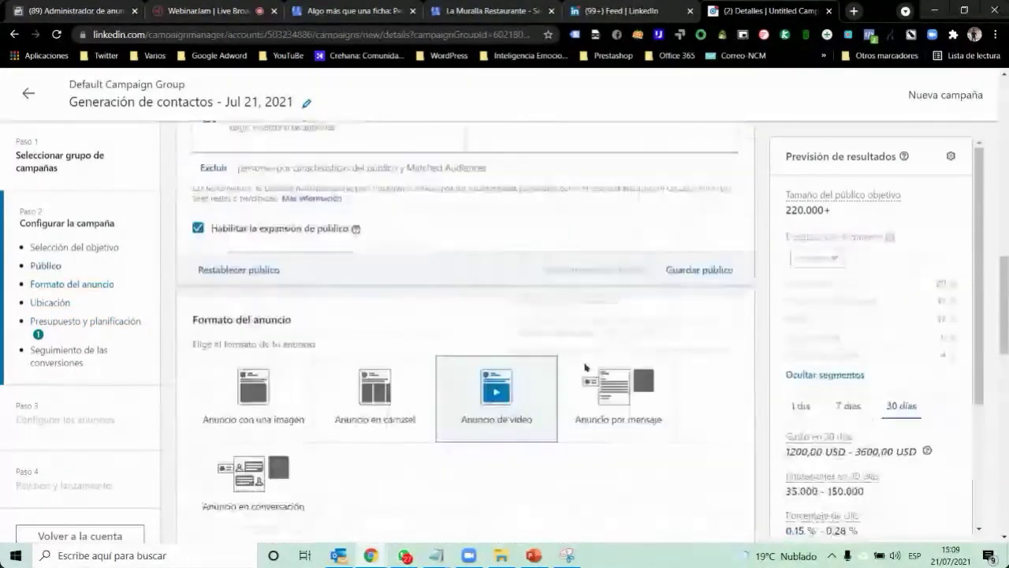
{"action": "scroll", "coordinate": [583, 363], "scroll_direction": "up", "scroll_amount": 3}
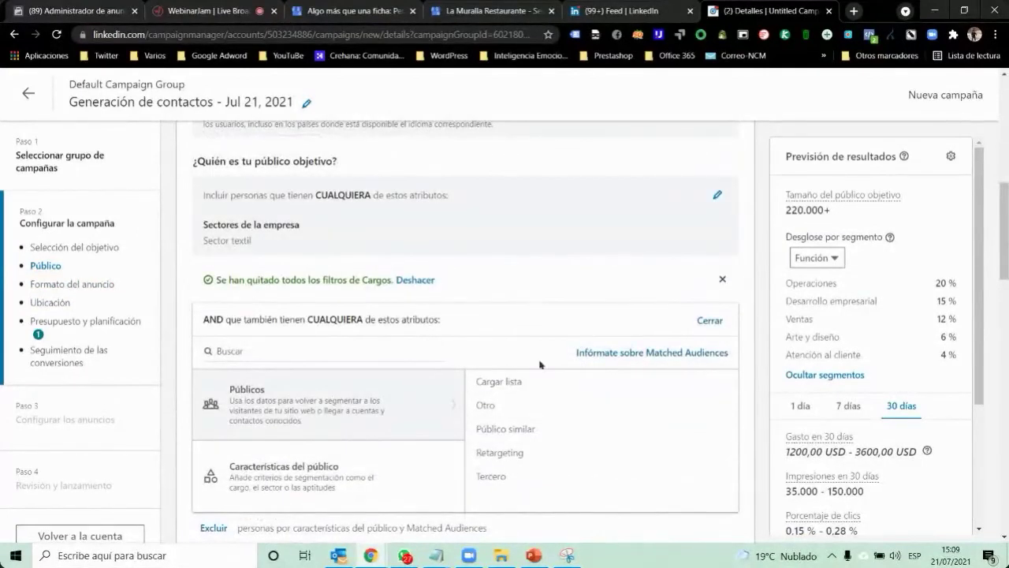
{"action": "left_click", "coordinate": [722, 282]}
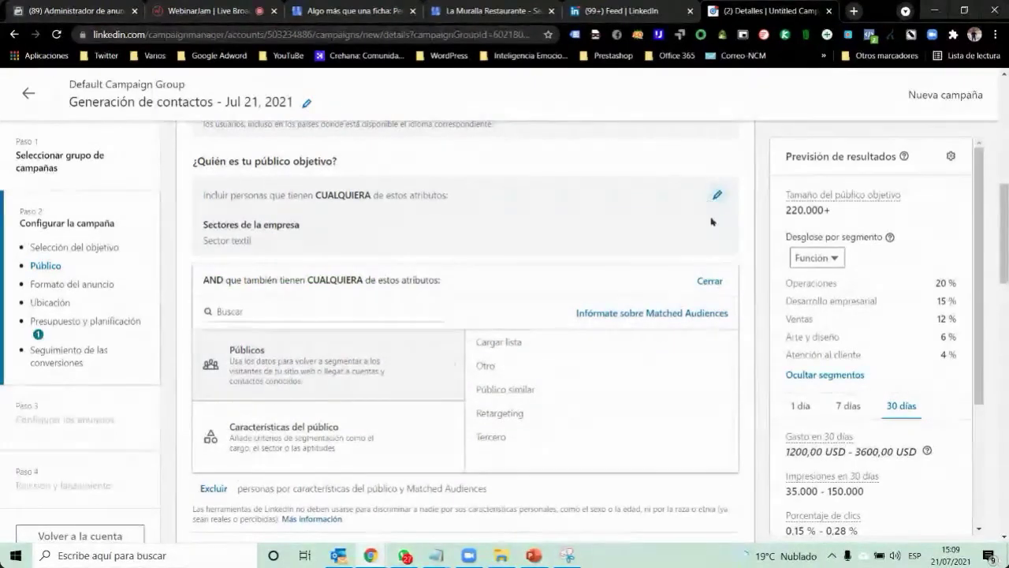
{"action": "left_click", "coordinate": [711, 282]}
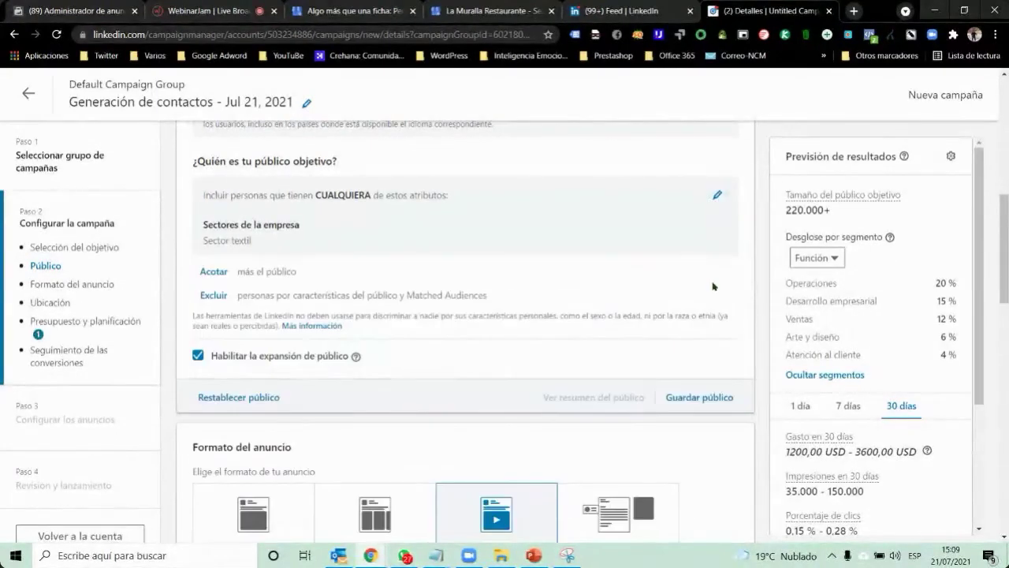
Step: Remove the Sectores de la empresa filter from the target audience's included attributes and confirm the deletion
{"action": "left_click", "coordinate": [715, 195]}
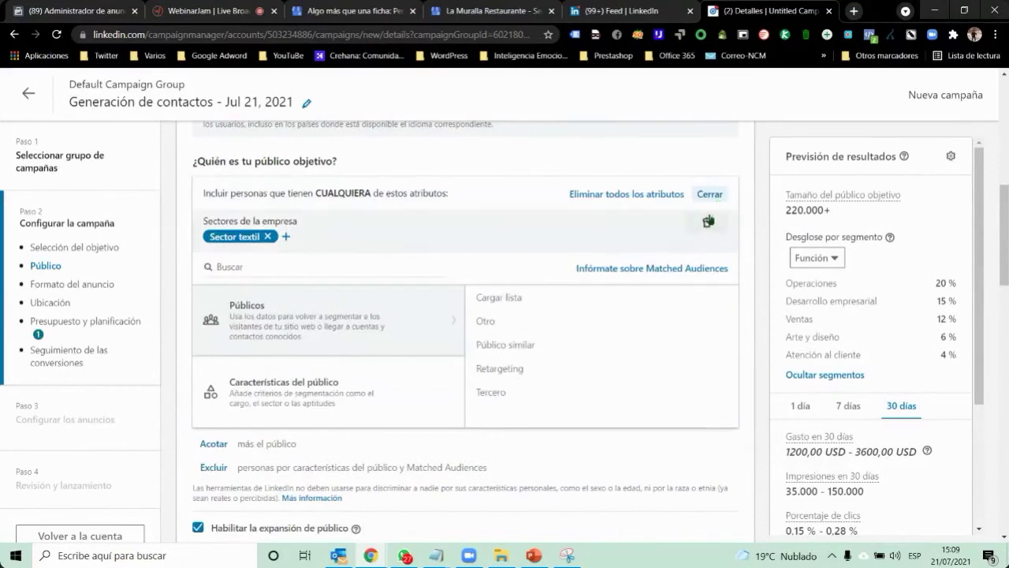
{"action": "left_click", "coordinate": [715, 195]}
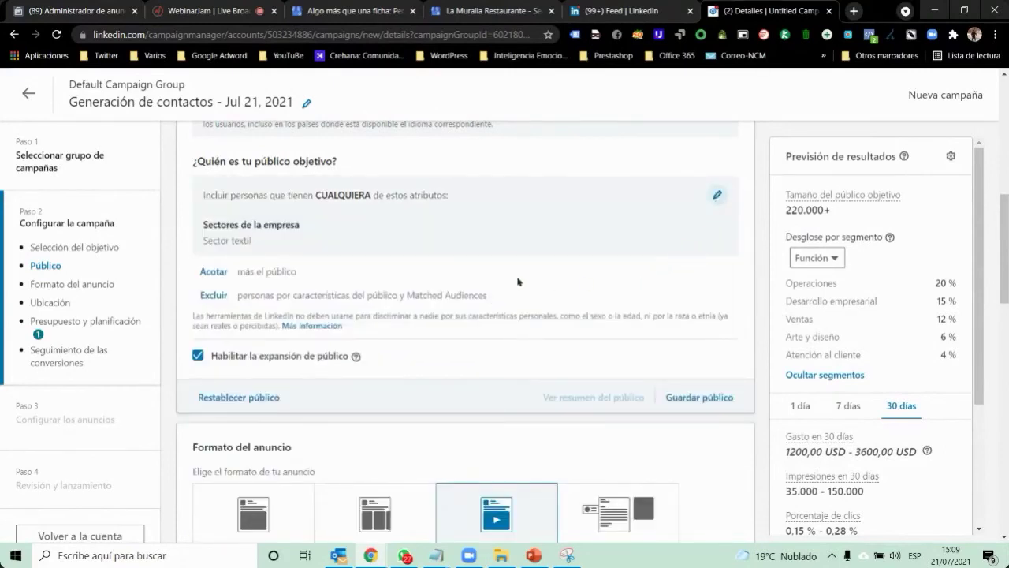
{"action": "left_click", "coordinate": [716, 196]}
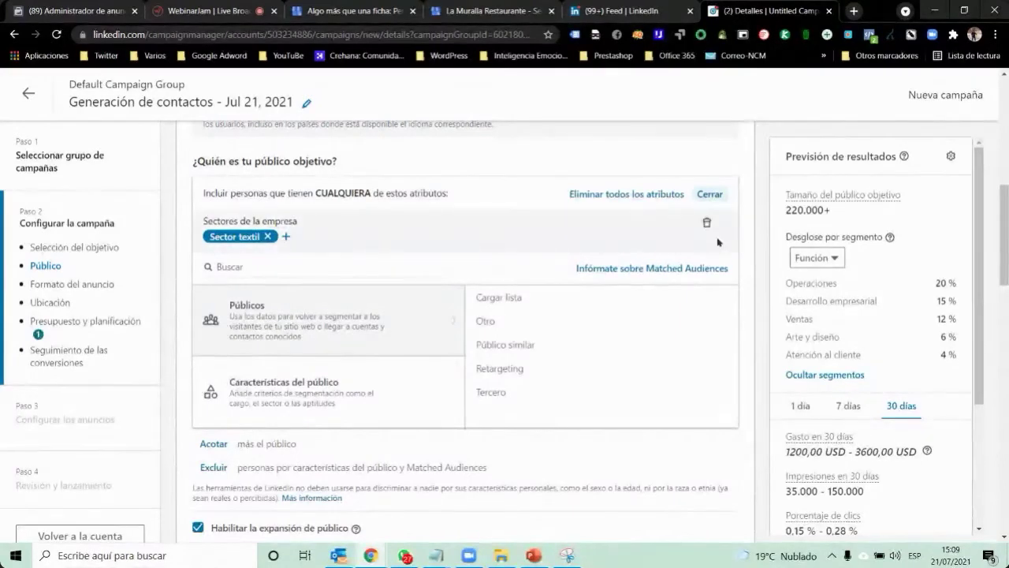
{"action": "left_click", "coordinate": [707, 223]}
{"action": "left_click", "coordinate": [758, 188]}
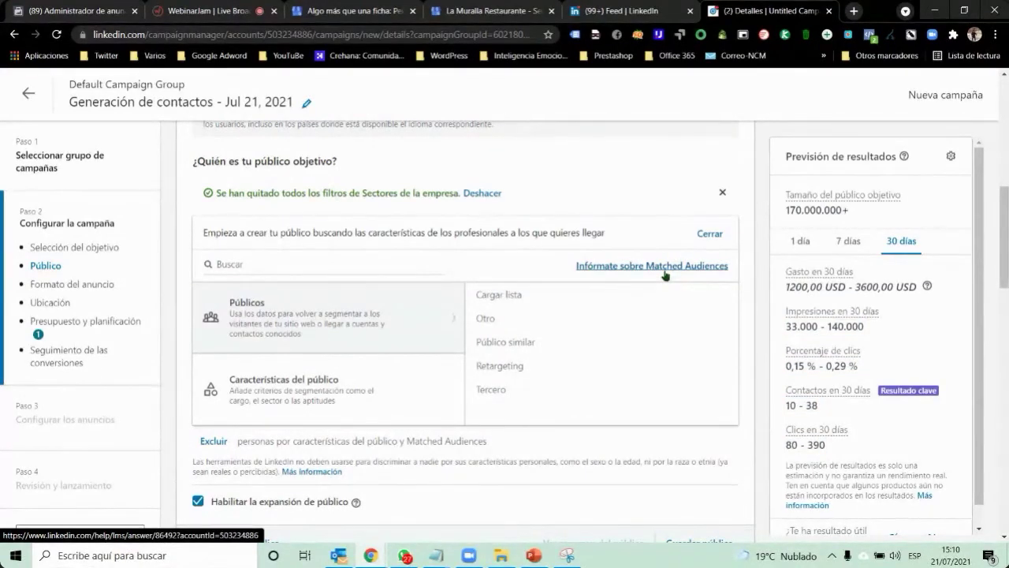
Step: Target companies by size under the Empresa audience characteristics, including De 1.001 a 5.000 empleados
{"action": "left_click", "coordinate": [275, 381]}
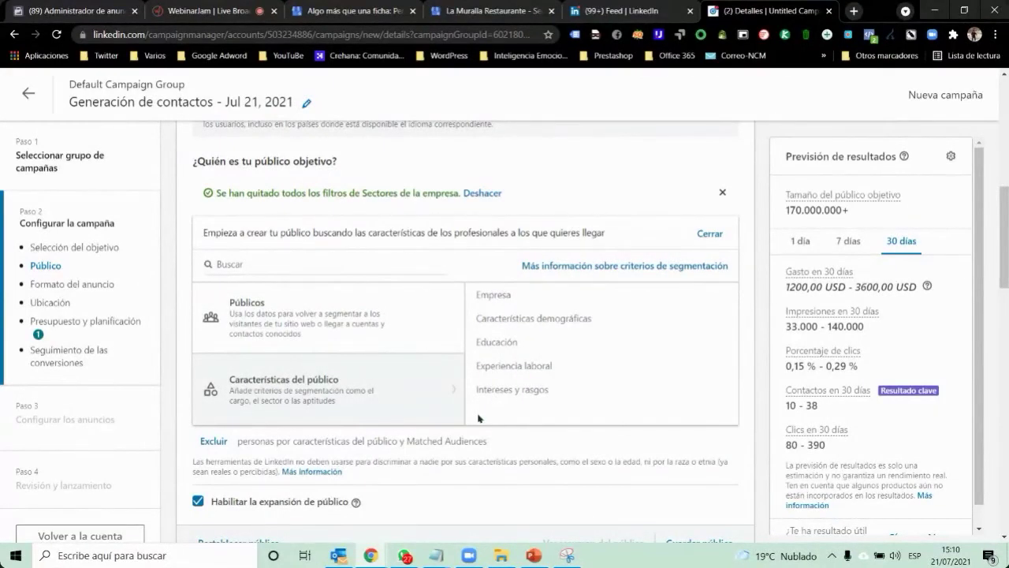
{"action": "left_click", "coordinate": [495, 295]}
{"action": "scroll", "coordinate": [575, 335], "scroll_direction": "down", "scroll_amount": 1}
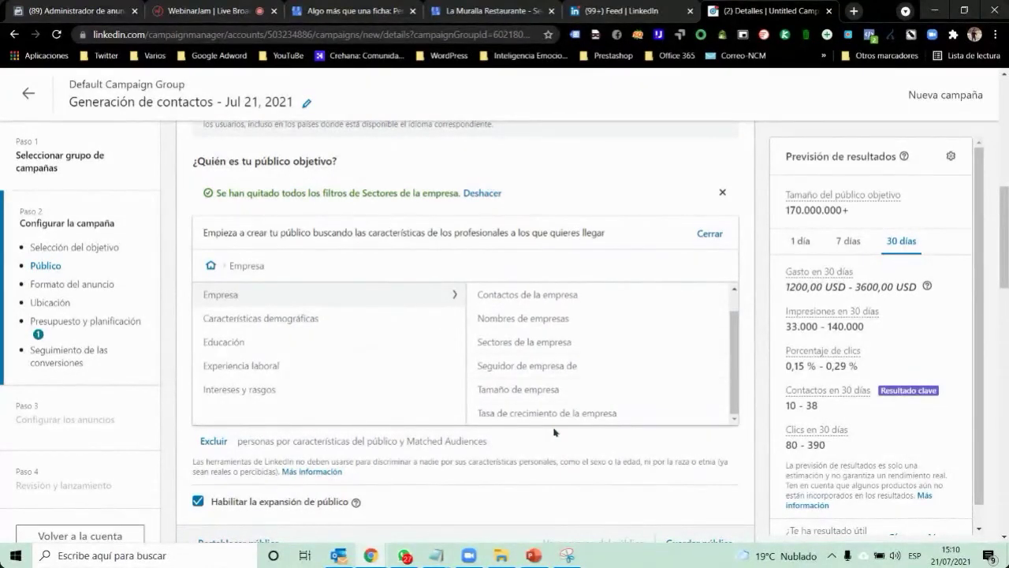
{"action": "left_click", "coordinate": [529, 391]}
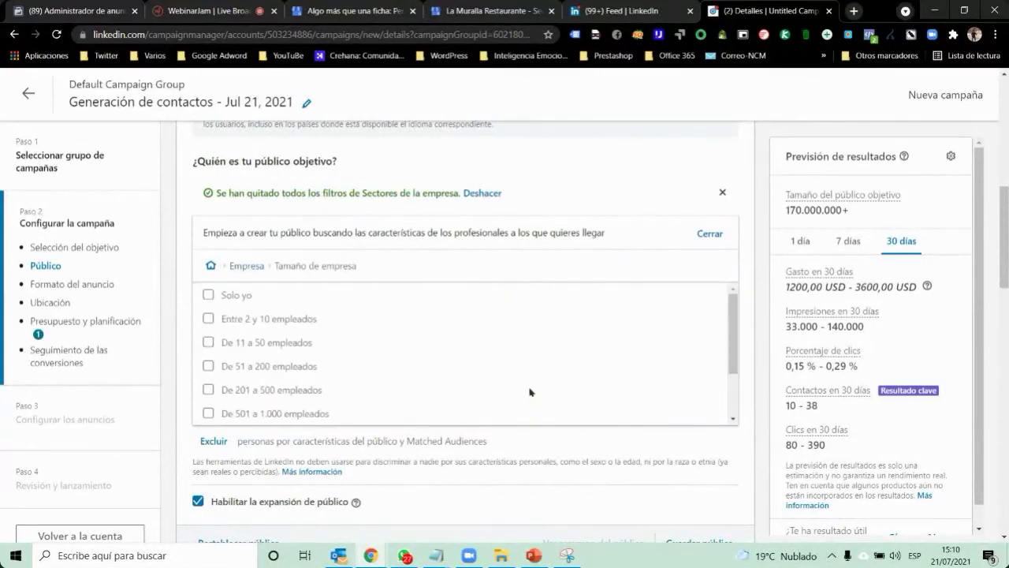
{"action": "scroll", "coordinate": [335, 406], "scroll_direction": "down", "scroll_amount": 2}
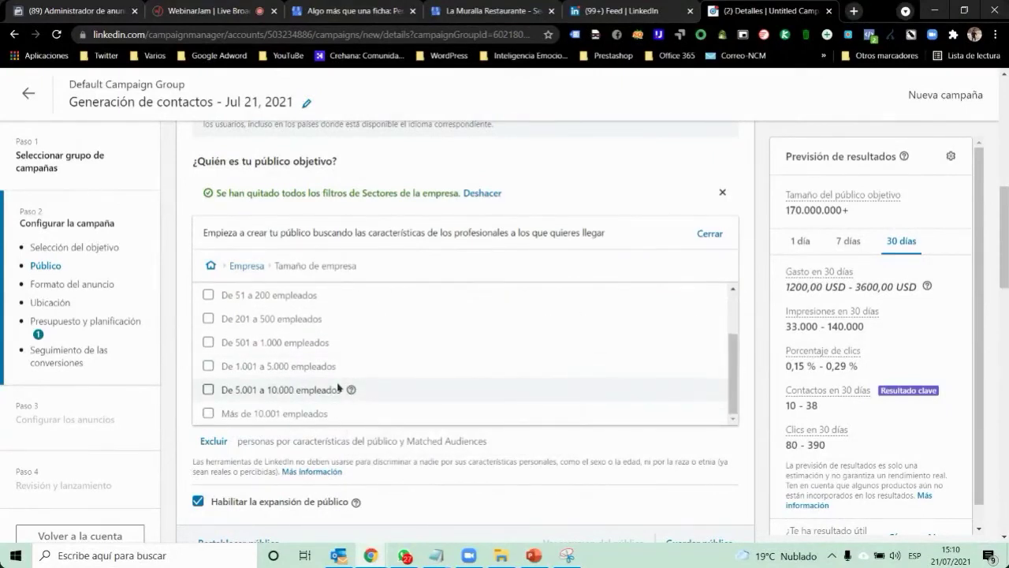
{"action": "left_click", "coordinate": [209, 366]}
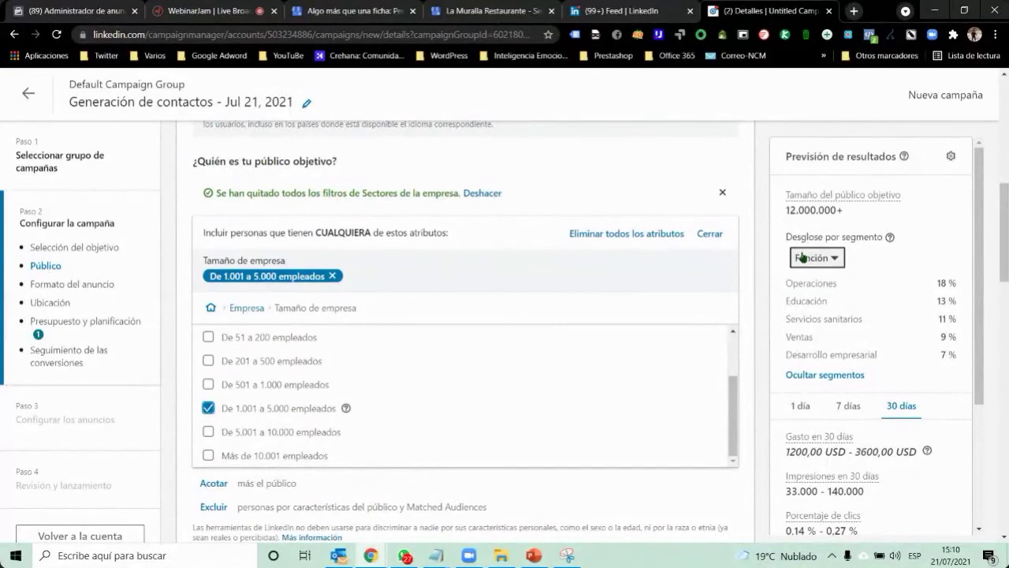
Step: Look over the audience options and ad formats, and close the editor of the included audience attributes
{"action": "scroll", "coordinate": [601, 354], "scroll_direction": "down", "scroll_amount": 3}
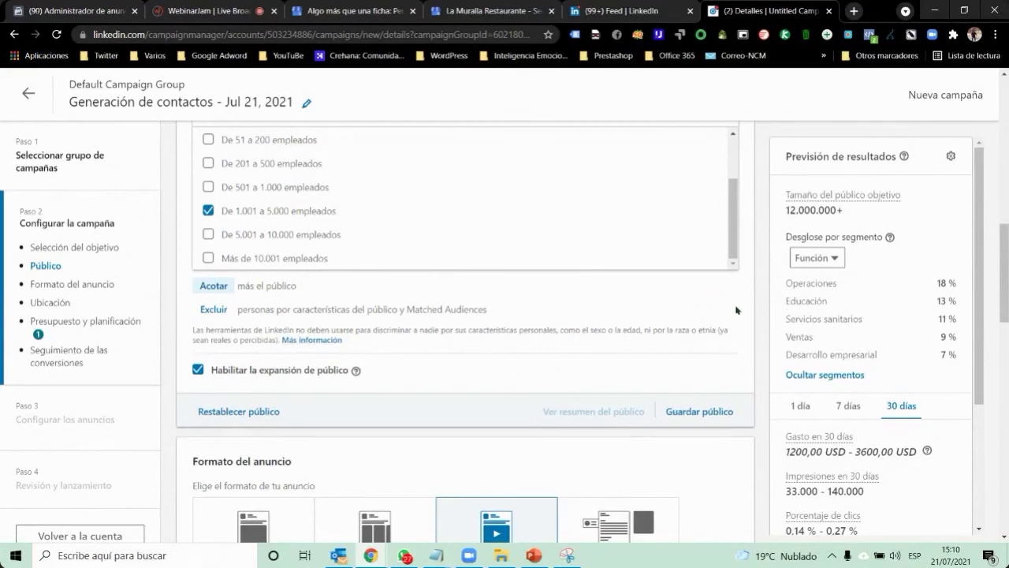
{"action": "scroll", "coordinate": [734, 309], "scroll_direction": "up", "scroll_amount": 3}
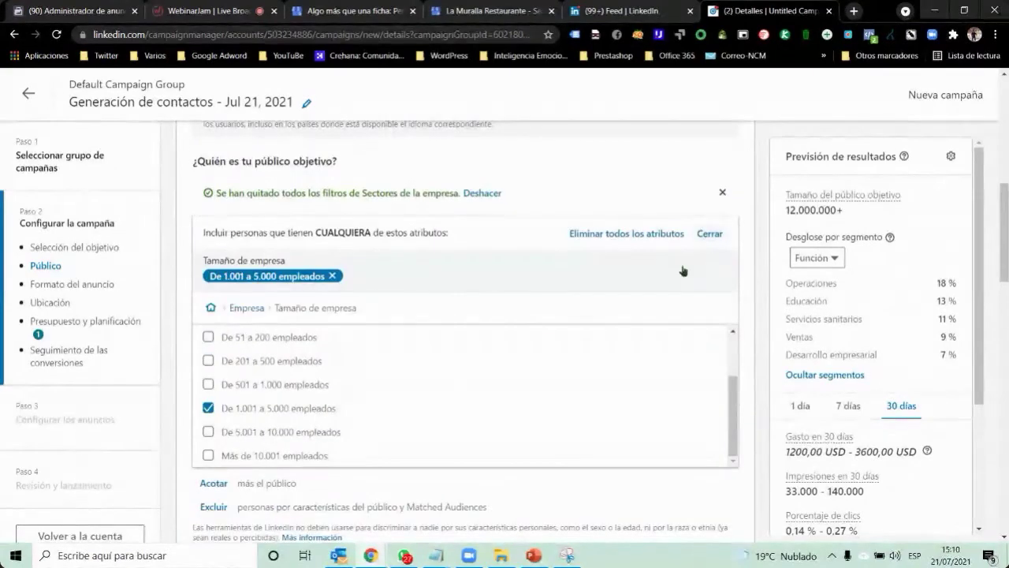
{"action": "scroll", "coordinate": [659, 367], "scroll_direction": "down", "scroll_amount": 4}
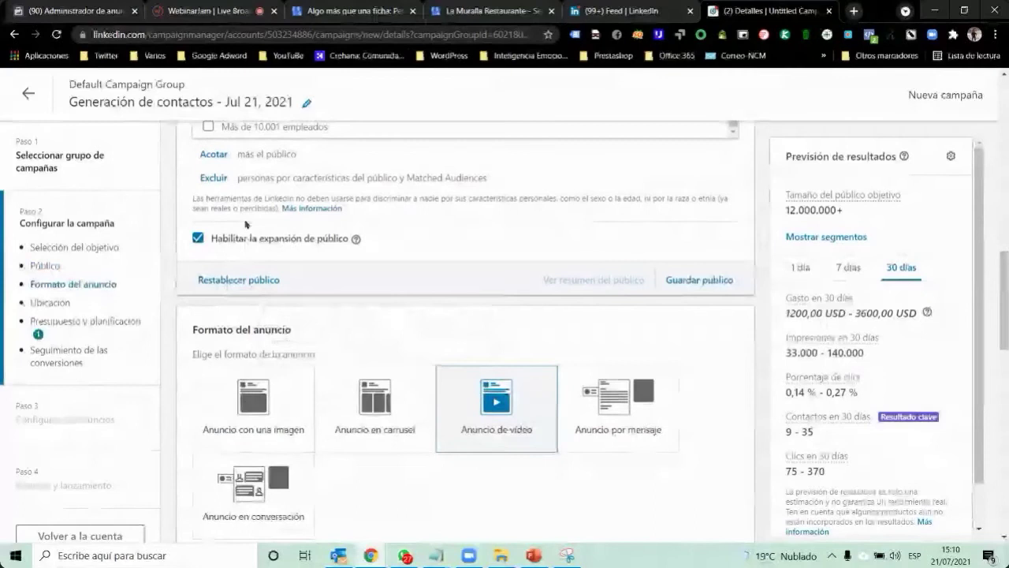
{"action": "scroll", "coordinate": [245, 224], "scroll_direction": "up", "scroll_amount": 1}
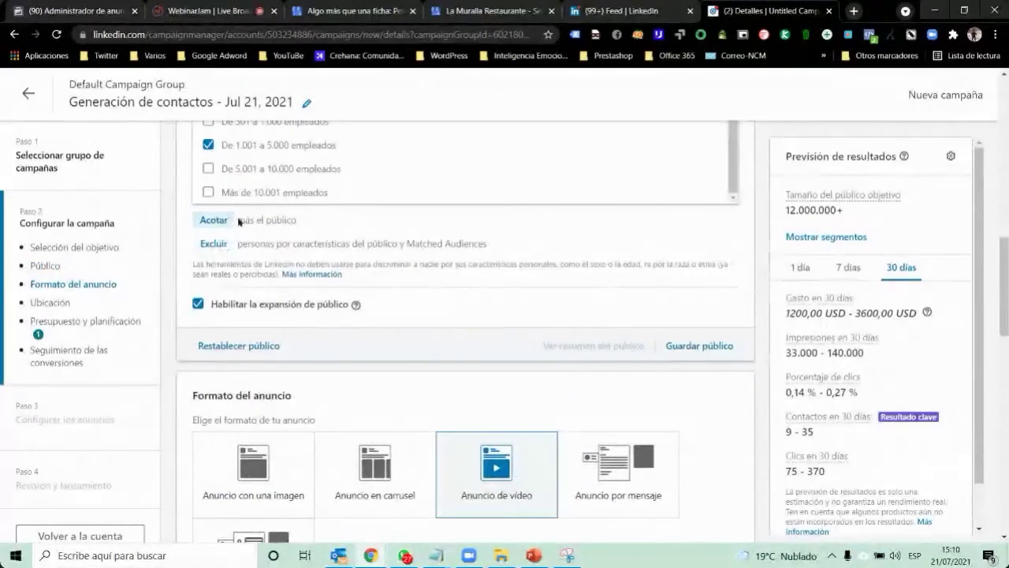
{"action": "scroll", "coordinate": [238, 222], "scroll_direction": "up", "scroll_amount": 2}
{"action": "scroll", "coordinate": [683, 275], "scroll_direction": "up", "scroll_amount": 1}
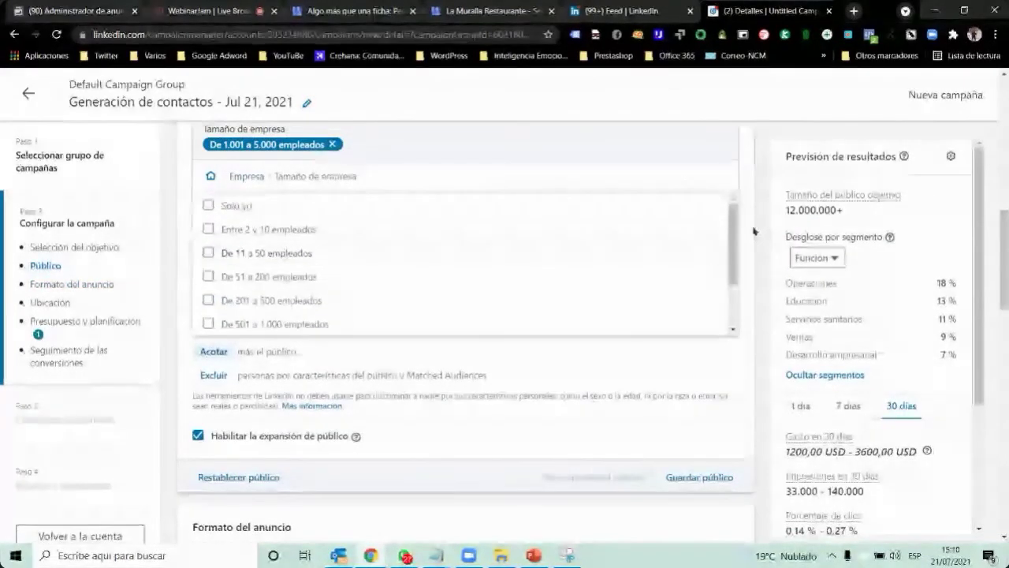
{"action": "scroll", "coordinate": [753, 231], "scroll_direction": "up", "scroll_amount": 2}
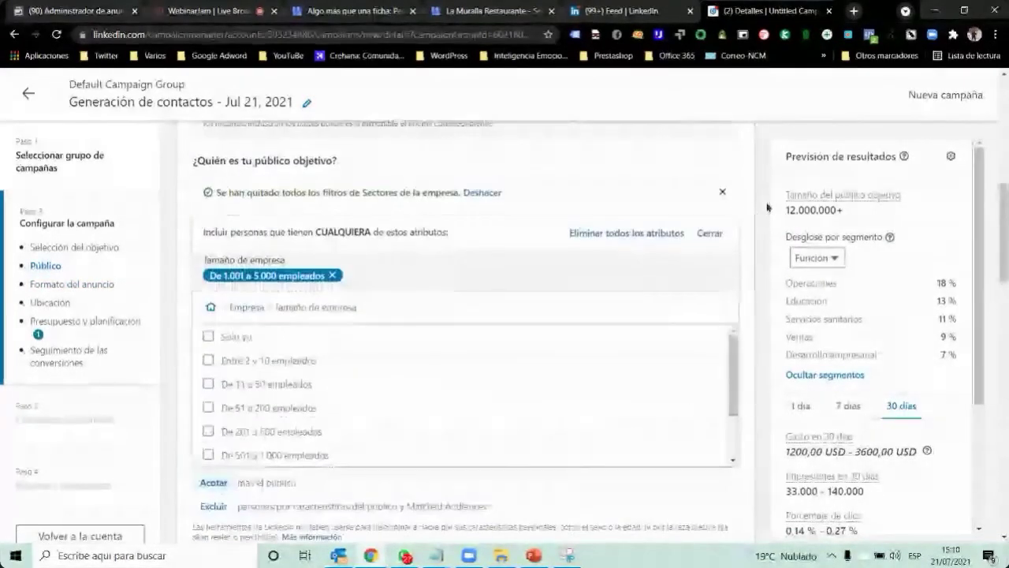
{"action": "left_click", "coordinate": [710, 234]}
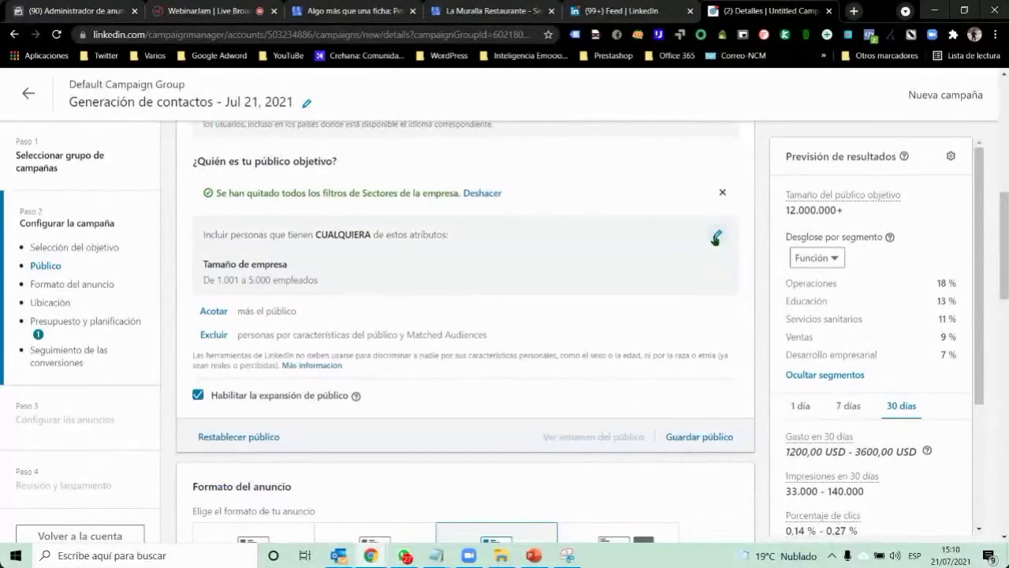
Step: Reopen the included audience attributes and add the current job titles Director ejecutivo, Director general and Director under Experiencia laboral
{"action": "left_click", "coordinate": [213, 312]}
{"action": "left_click", "coordinate": [304, 421]}
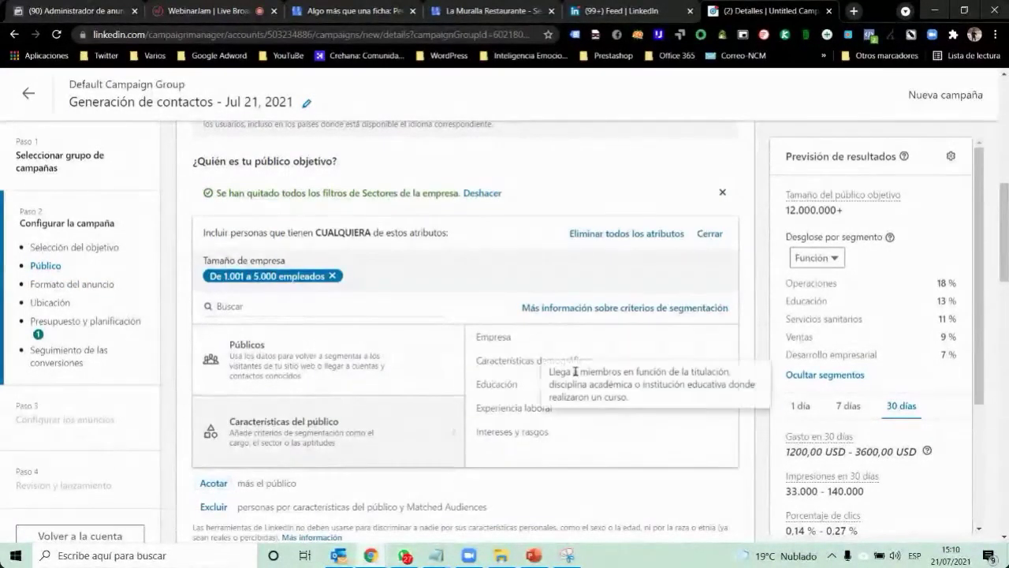
{"action": "scroll", "coordinate": [575, 370], "scroll_direction": "down", "scroll_amount": 1}
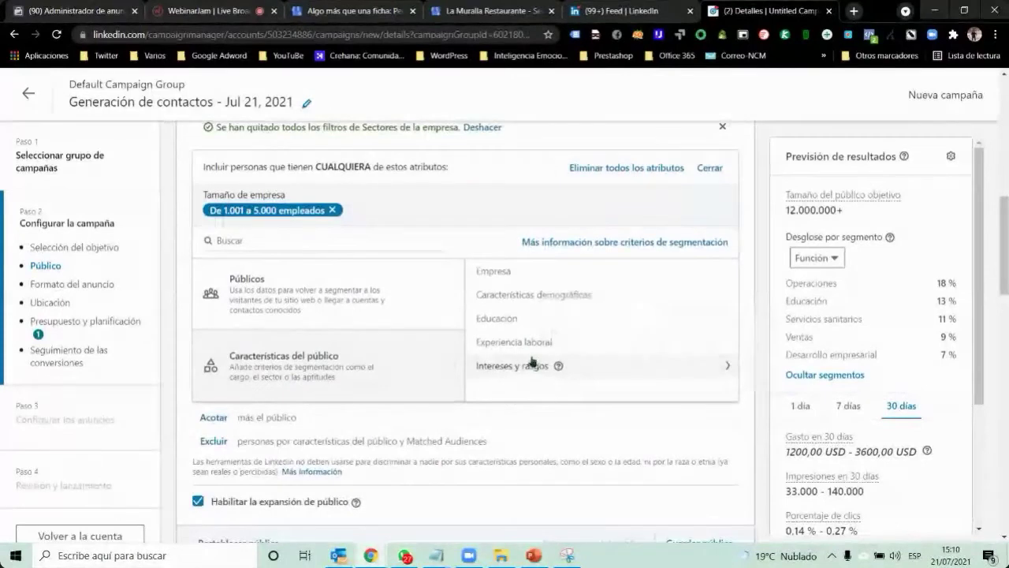
{"action": "left_click", "coordinate": [514, 342]}
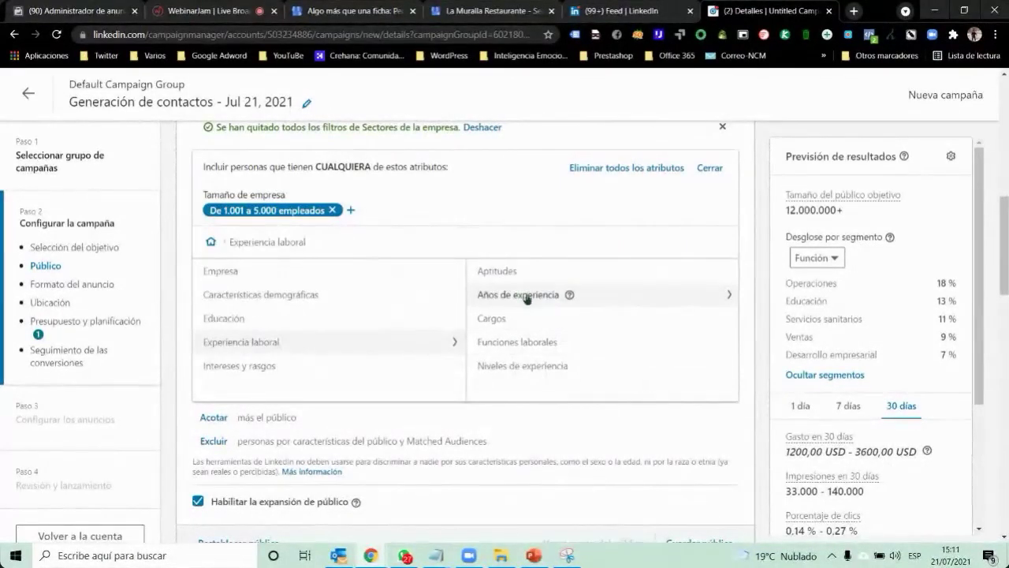
{"action": "left_click", "coordinate": [492, 318]}
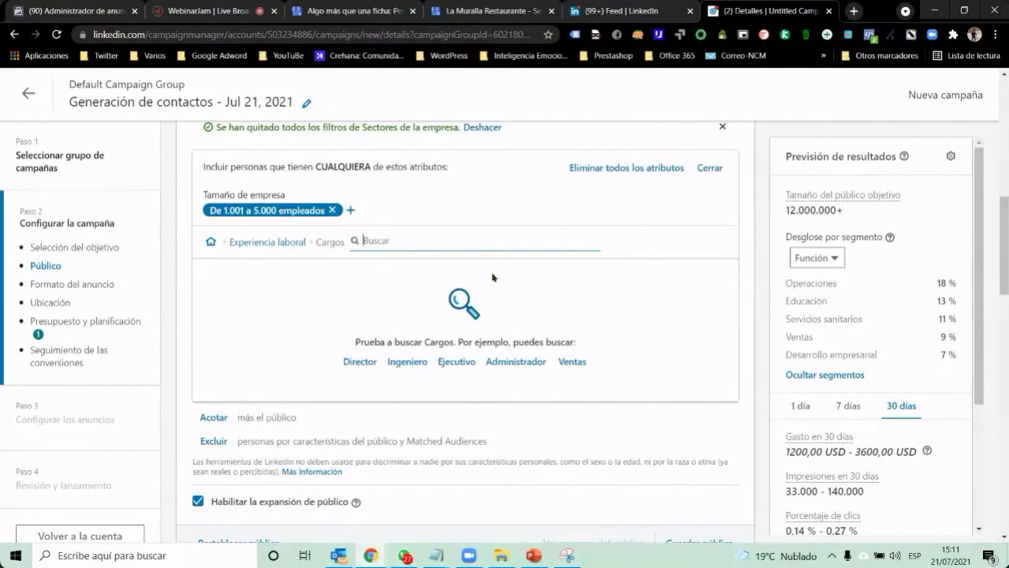
{"action": "type", "text": "ceo"}
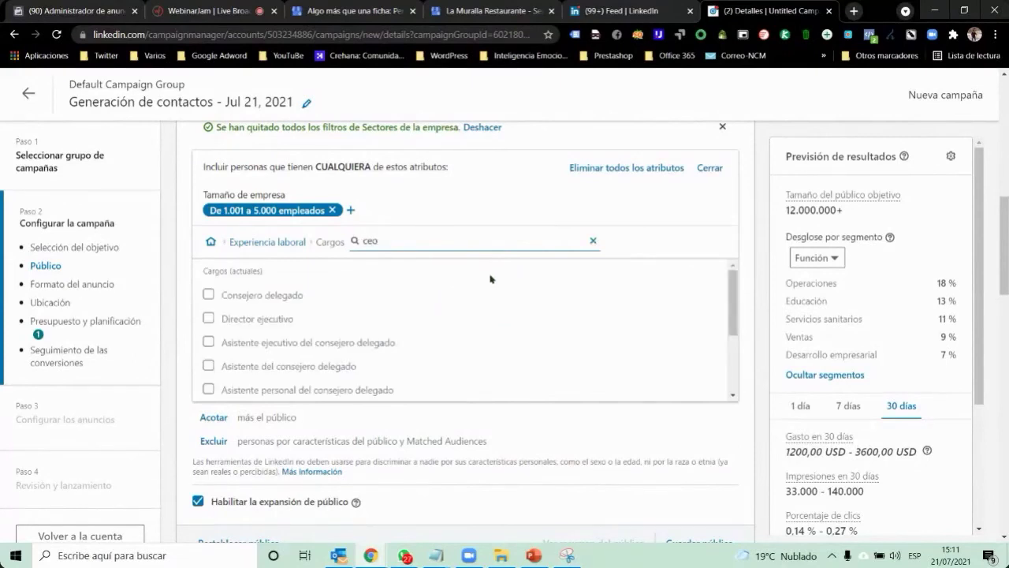
{"action": "left_click", "coordinate": [272, 320]}
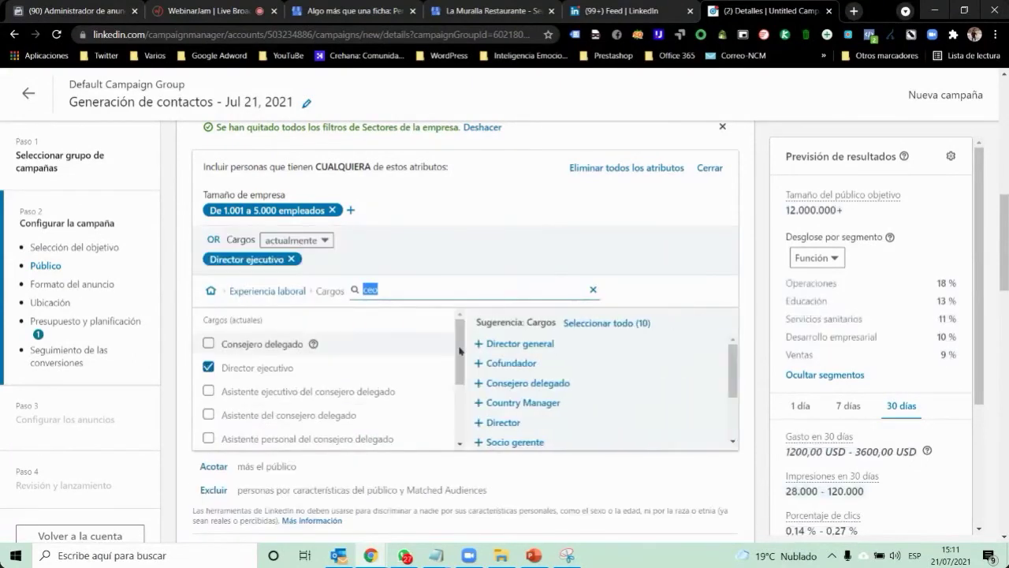
{"action": "left_click", "coordinate": [488, 344]}
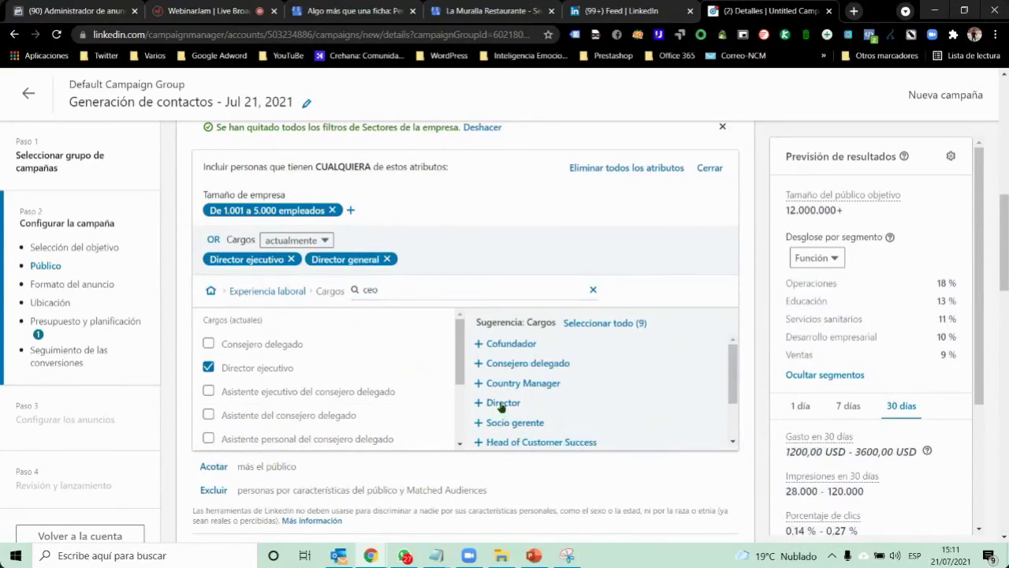
{"action": "left_click", "coordinate": [501, 402]}
Step: Search the job titles for "gerente" and add Gerente general to the included audience attributes
{"action": "left_click", "coordinate": [386, 285]}
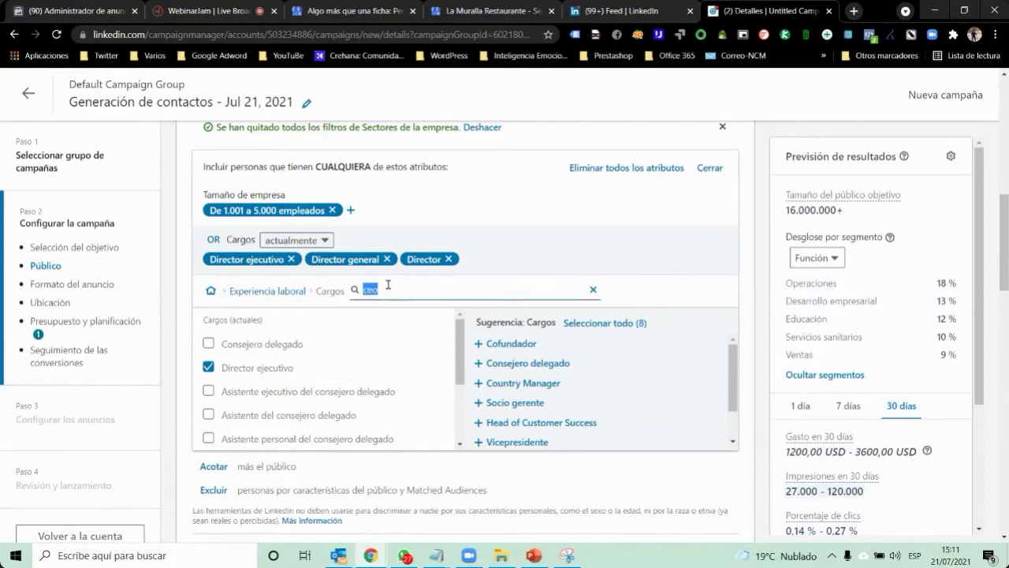
{"action": "key", "text": "BackSpace"}
{"action": "key", "text": "BackSpace"}
{"action": "key", "text": "BackSpace"}
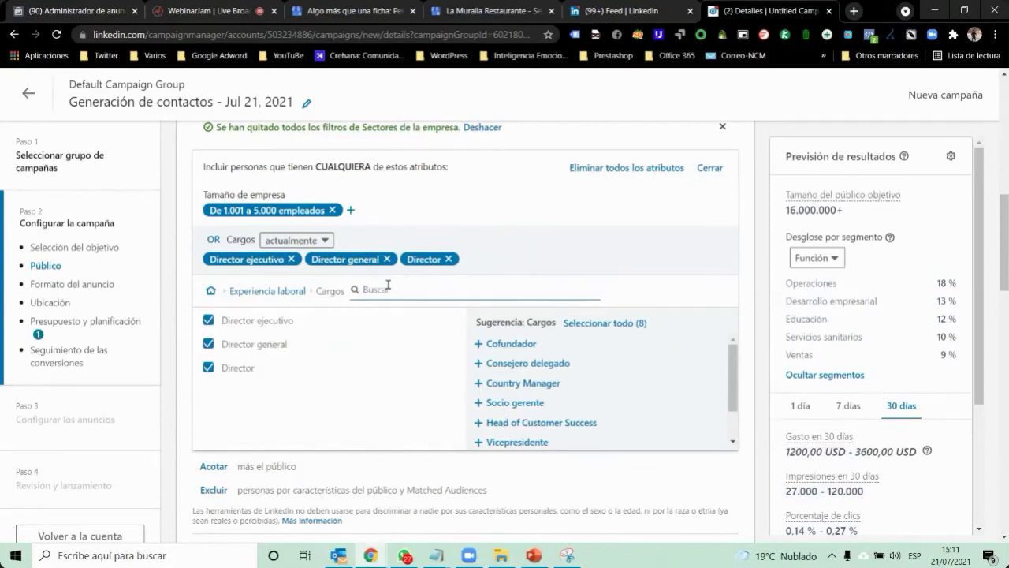
{"action": "type", "text": "gerente"}
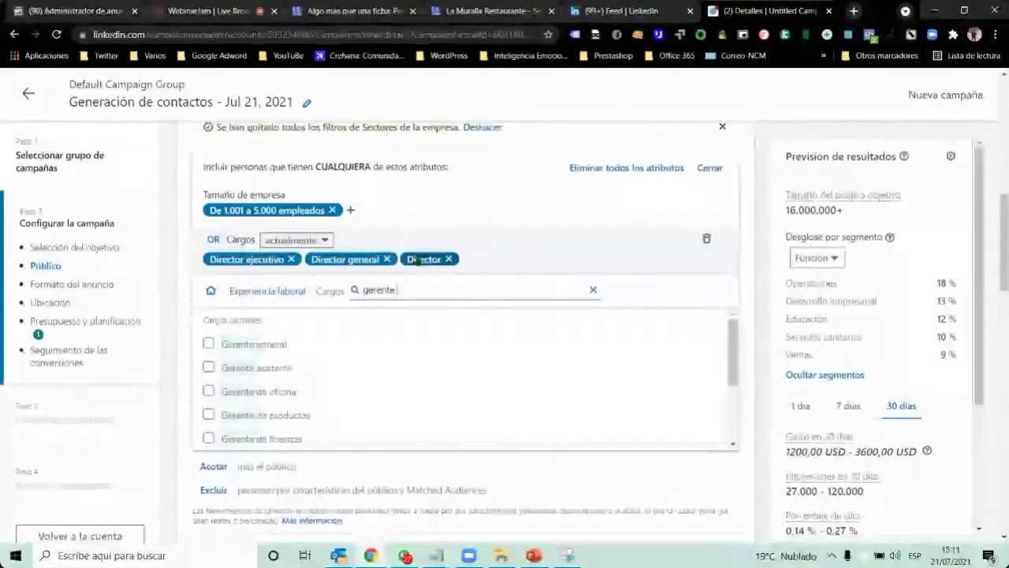
{"action": "left_click", "coordinate": [263, 345]}
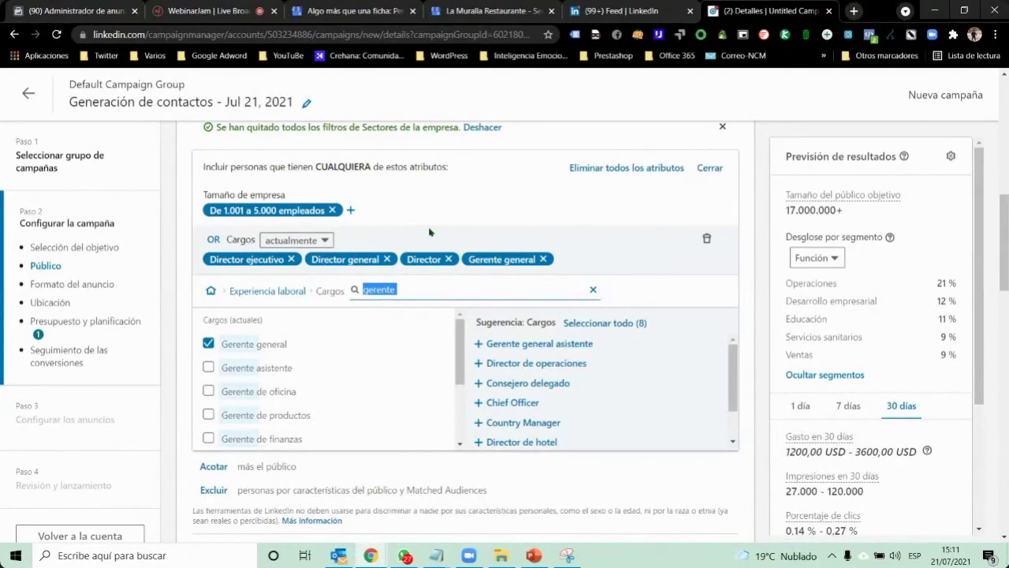
{"action": "scroll", "coordinate": [694, 355], "scroll_direction": "down", "scroll_amount": 1}
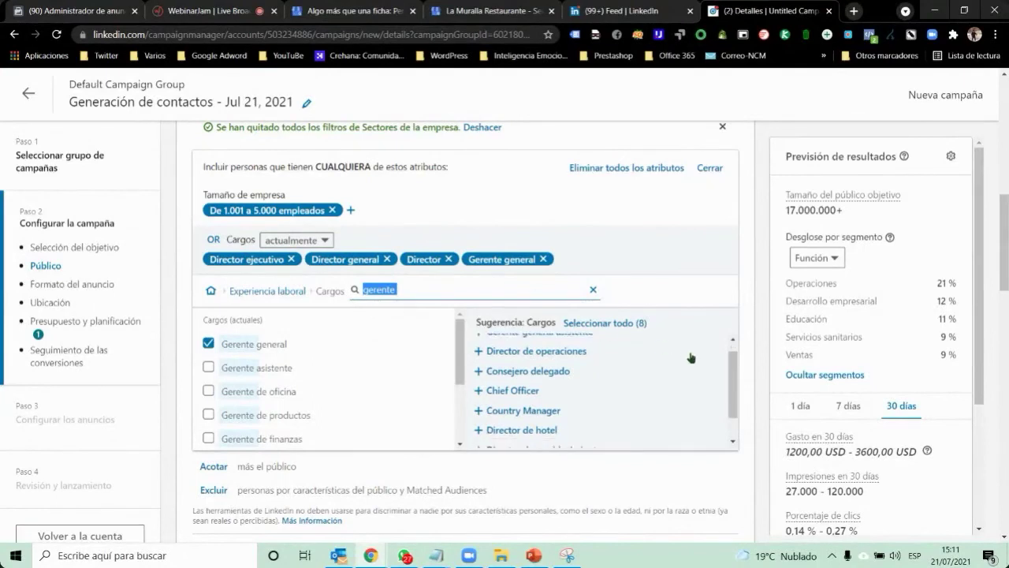
{"action": "left_click", "coordinate": [172, 327]}
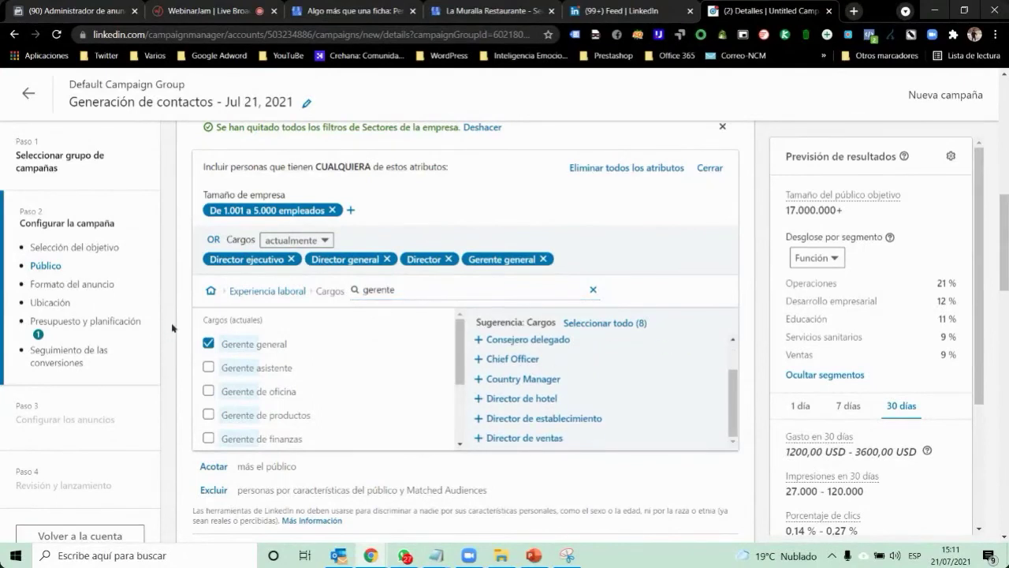
Step: Reload the campaign page to start the setup over and choose Generación de contactos as the objective
{"action": "left_click", "coordinate": [56, 34]}
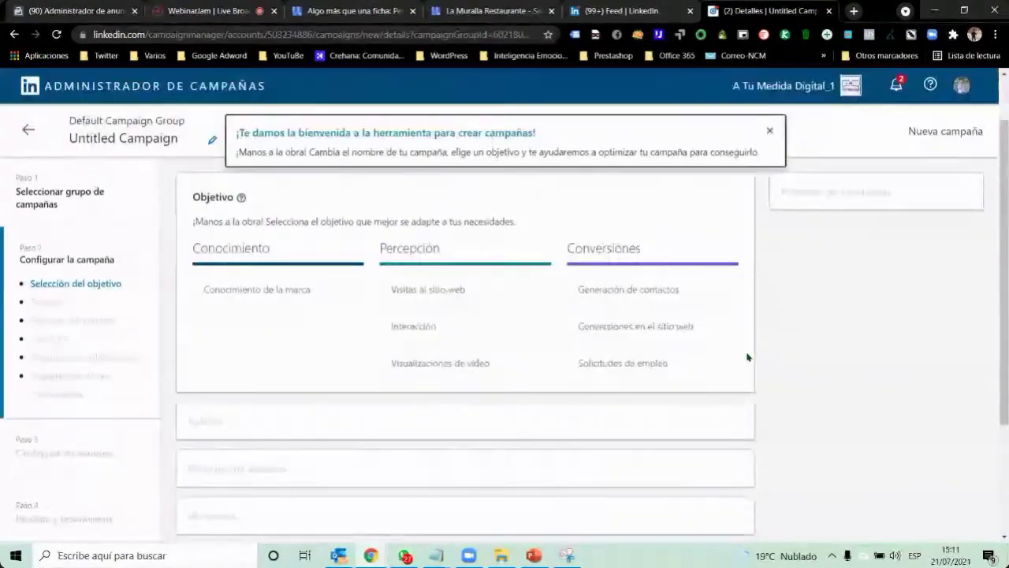
{"action": "mouse_move", "coordinate": [659, 228]}
{"action": "left_click", "coordinate": [531, 287]}
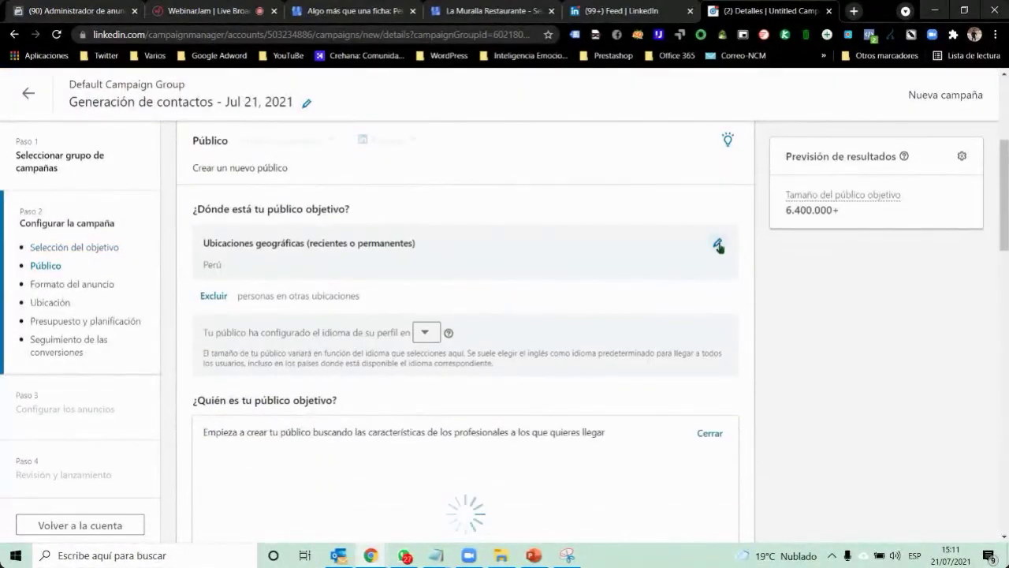
Step: Replace Perú with Estados Unidos as the target audience's location and clear the location search
{"action": "left_click", "coordinate": [717, 243]}
{"action": "left_click", "coordinate": [236, 266]}
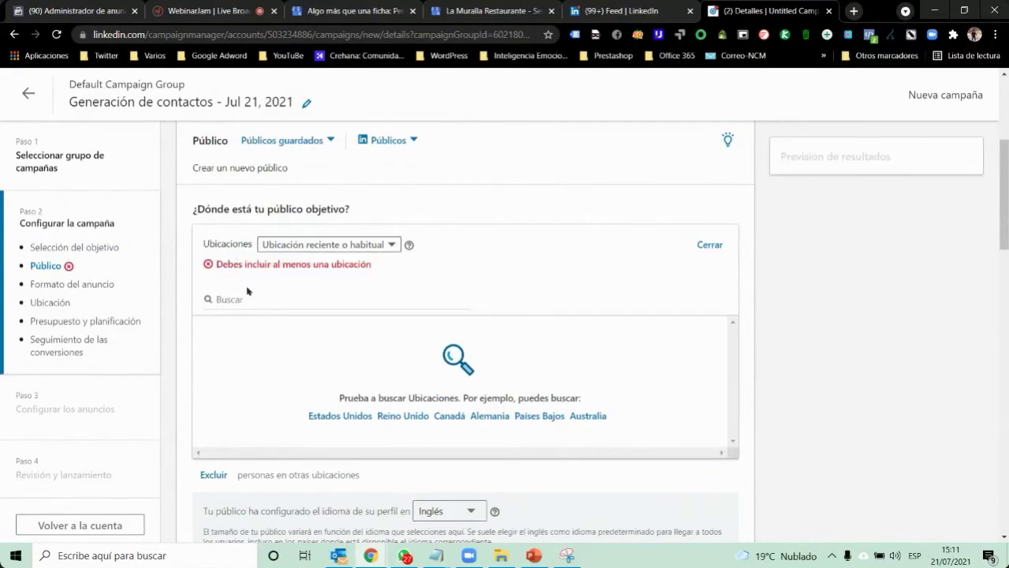
{"action": "type", "text": "est"}
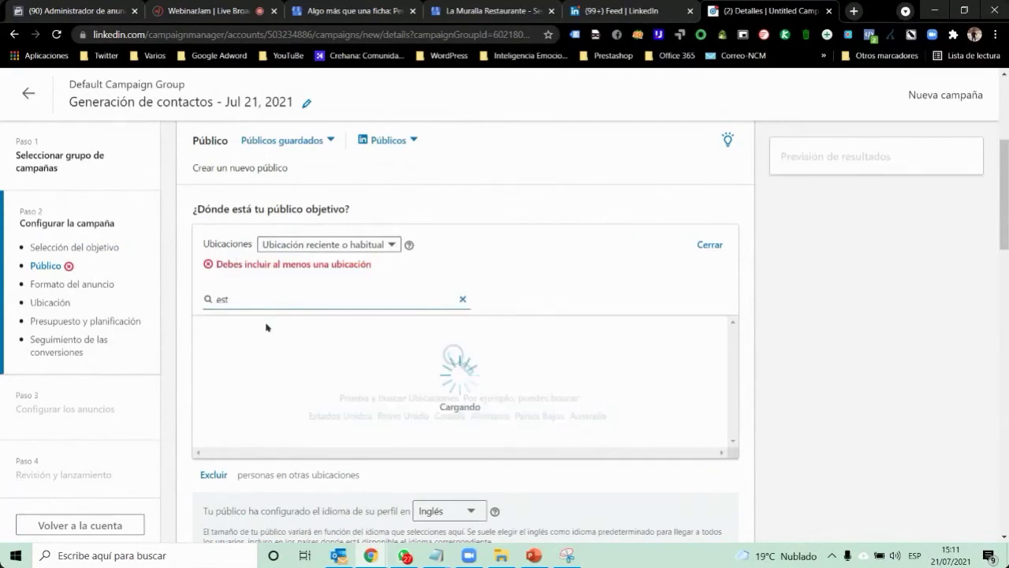
{"action": "left_click", "coordinate": [208, 325]}
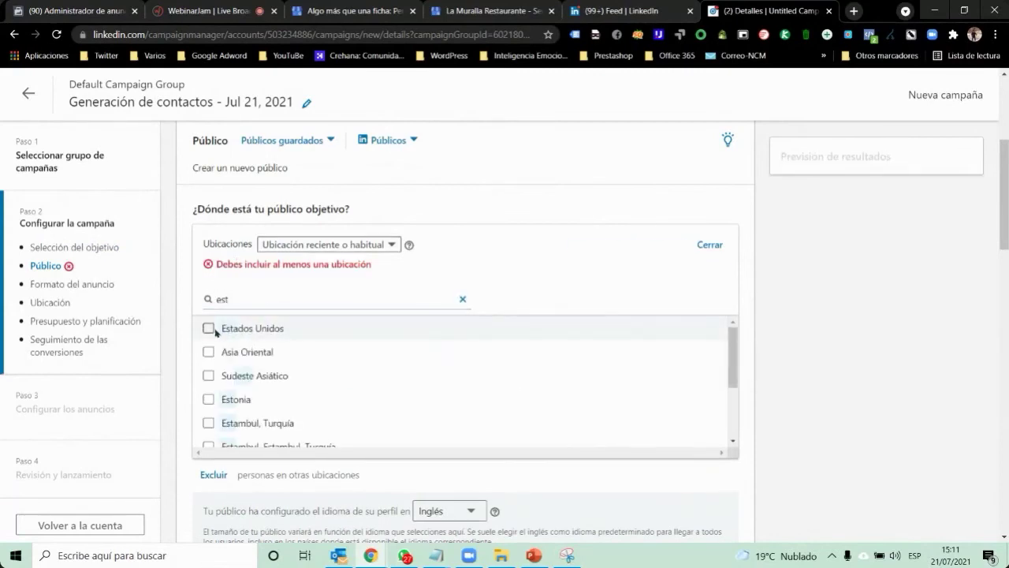
{"action": "scroll", "coordinate": [482, 287], "scroll_direction": "down", "scroll_amount": 2}
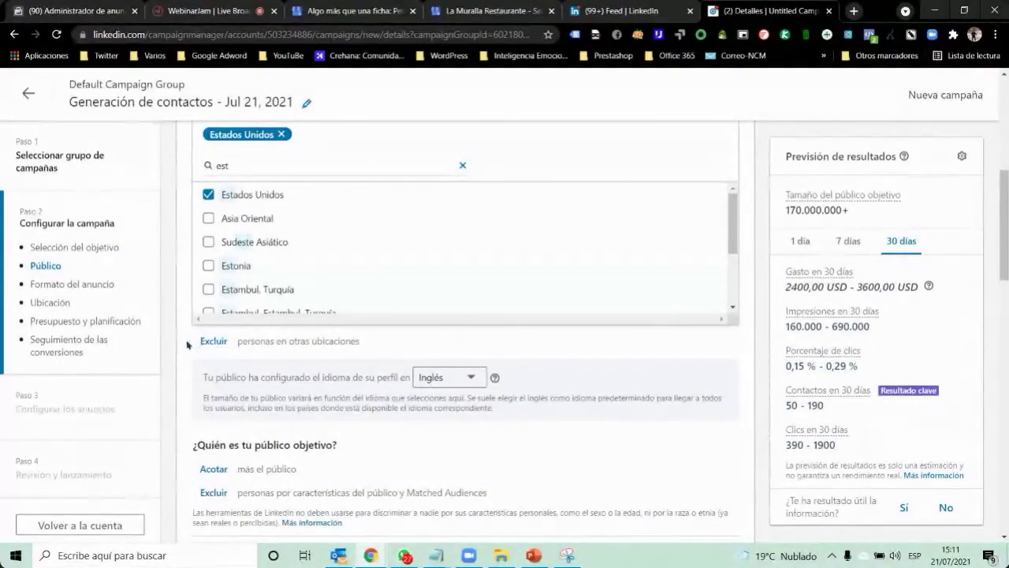
{"action": "scroll", "coordinate": [721, 245], "scroll_direction": "up", "scroll_amount": 3}
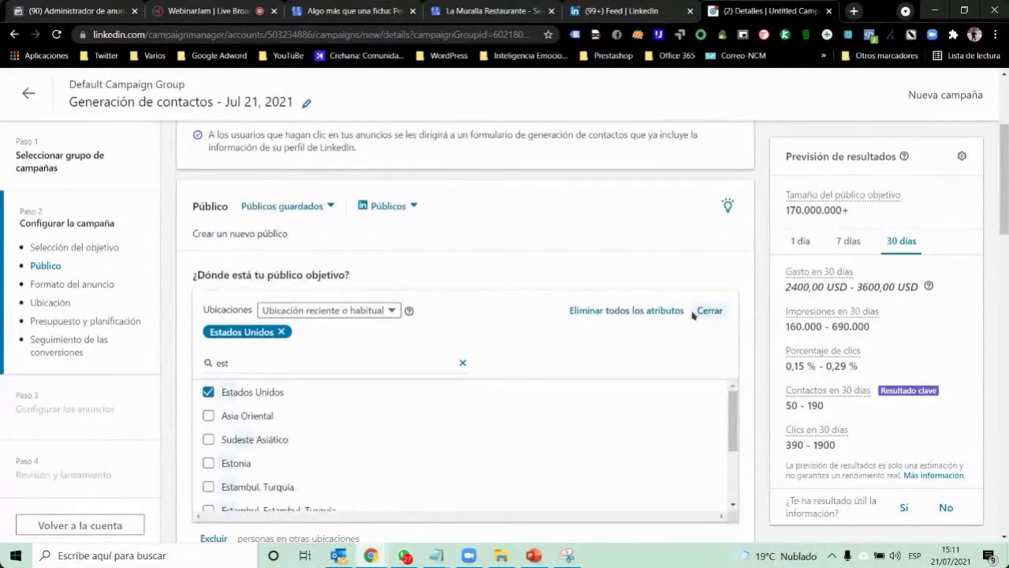
{"action": "scroll", "coordinate": [504, 342], "scroll_direction": "down", "scroll_amount": 2}
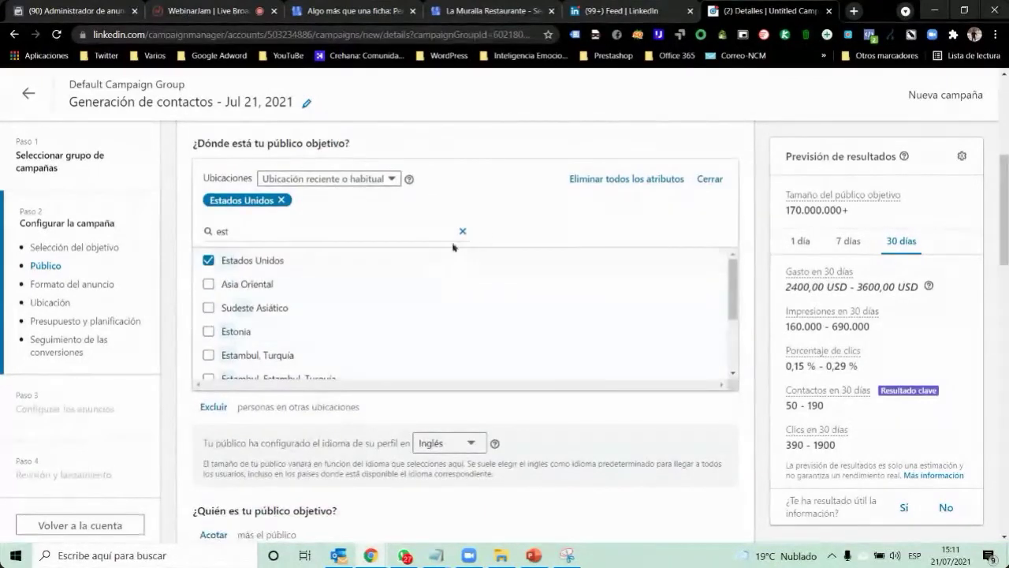
{"action": "left_click", "coordinate": [463, 233]}
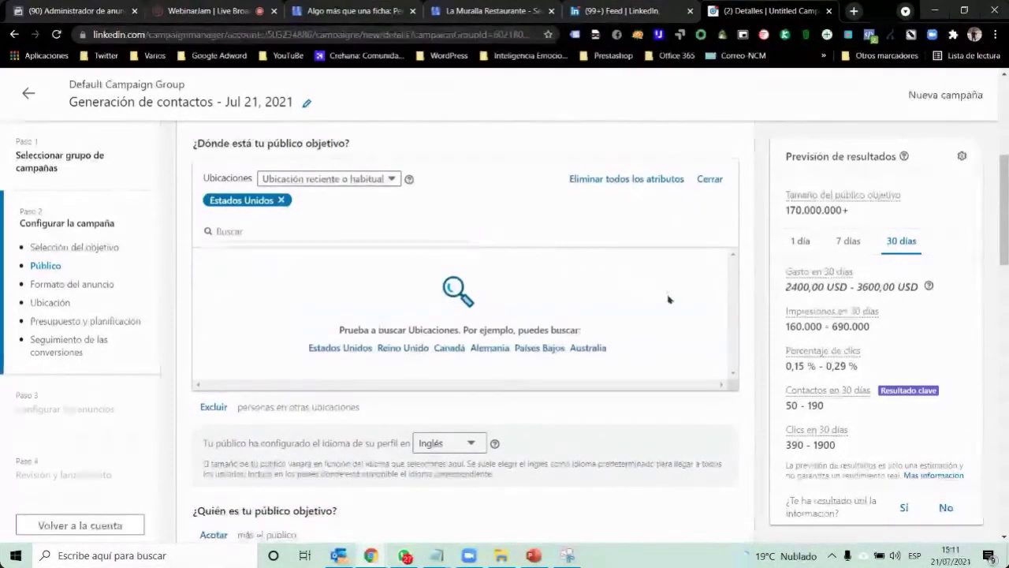
Step: Include companies of De 1.001 a 5.000 empleados in the target audience through the Empresa company size criterion
{"action": "scroll", "coordinate": [473, 357], "scroll_direction": "down", "scroll_amount": 2}
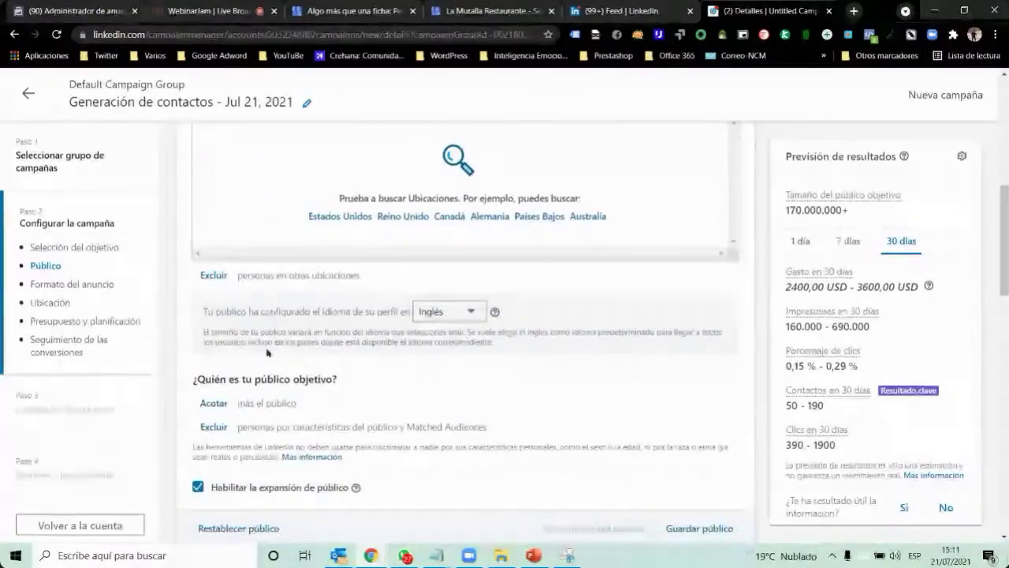
{"action": "left_click", "coordinate": [211, 403]}
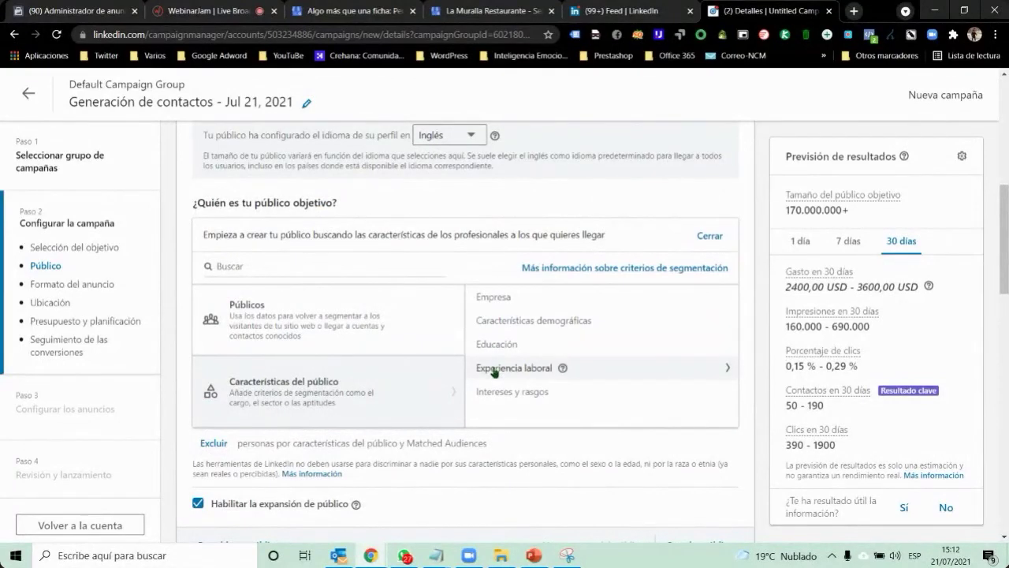
{"action": "left_click", "coordinate": [492, 296]}
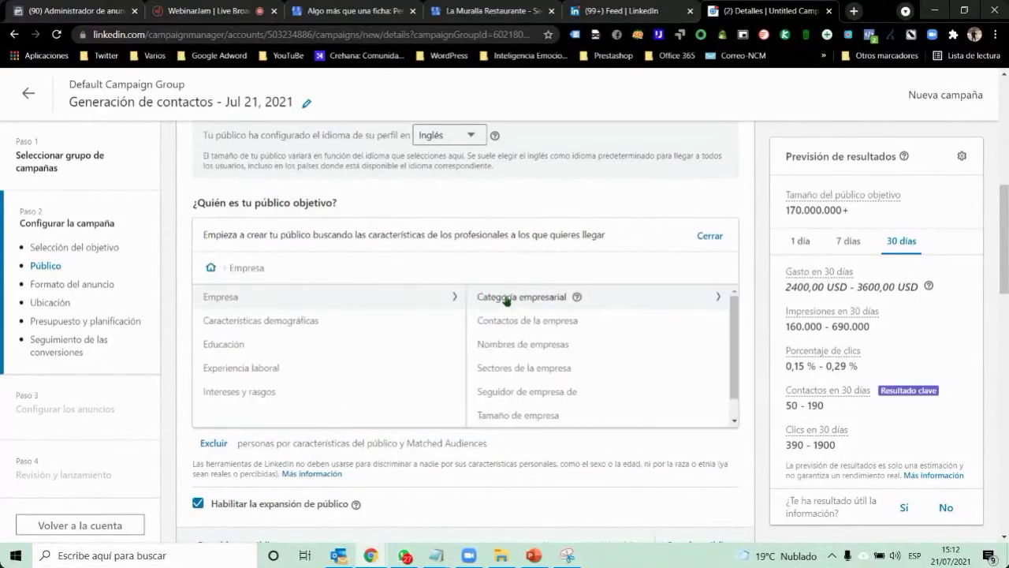
{"action": "left_click", "coordinate": [512, 416]}
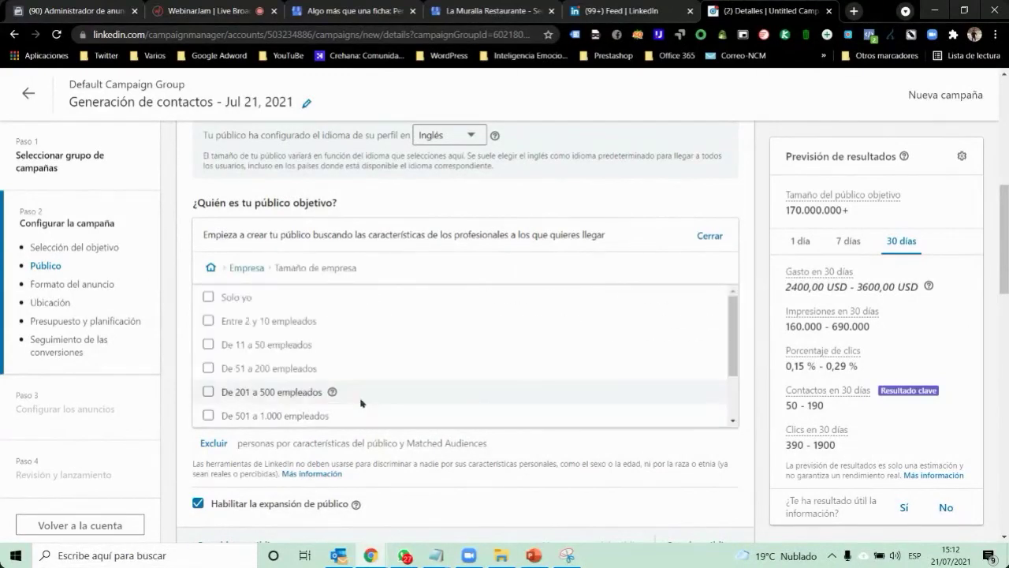
{"action": "scroll", "coordinate": [261, 406], "scroll_direction": "down", "scroll_amount": 1}
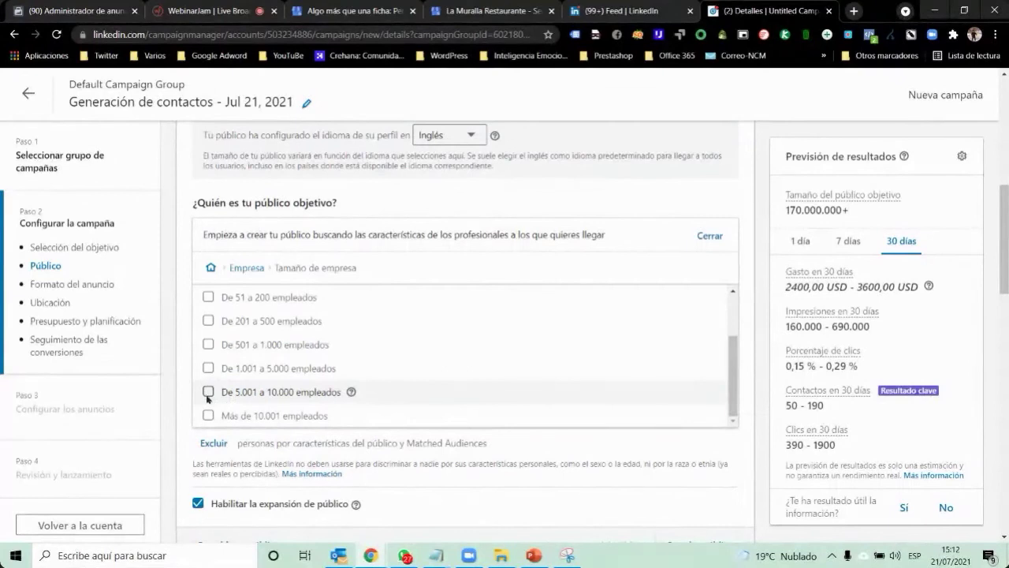
{"action": "left_click", "coordinate": [208, 368]}
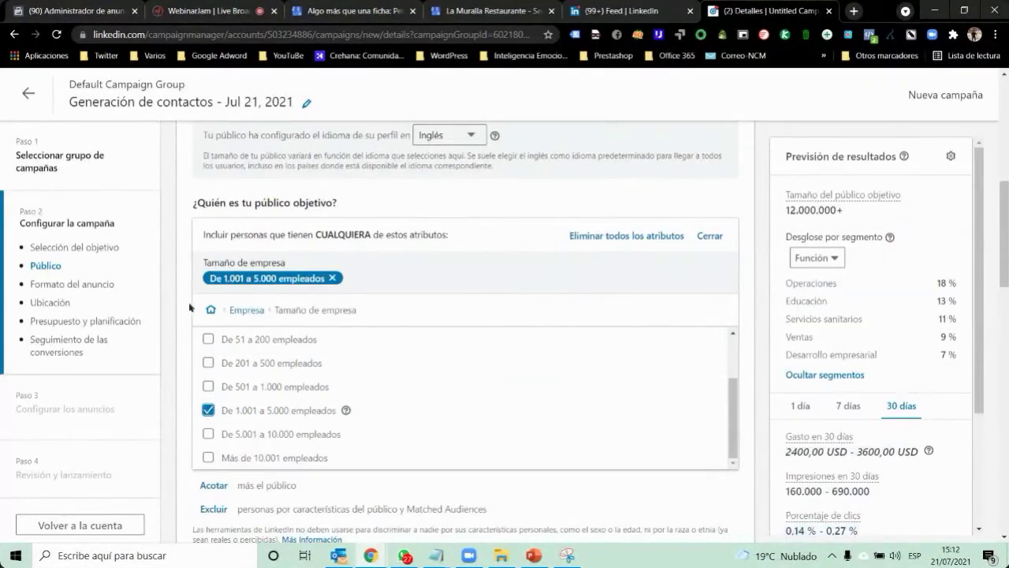
Step: Narrow the audience with an additional AND condition on current job titles, adding Gerente general and Director general
{"action": "scroll", "coordinate": [712, 340], "scroll_direction": "down", "scroll_amount": 3}
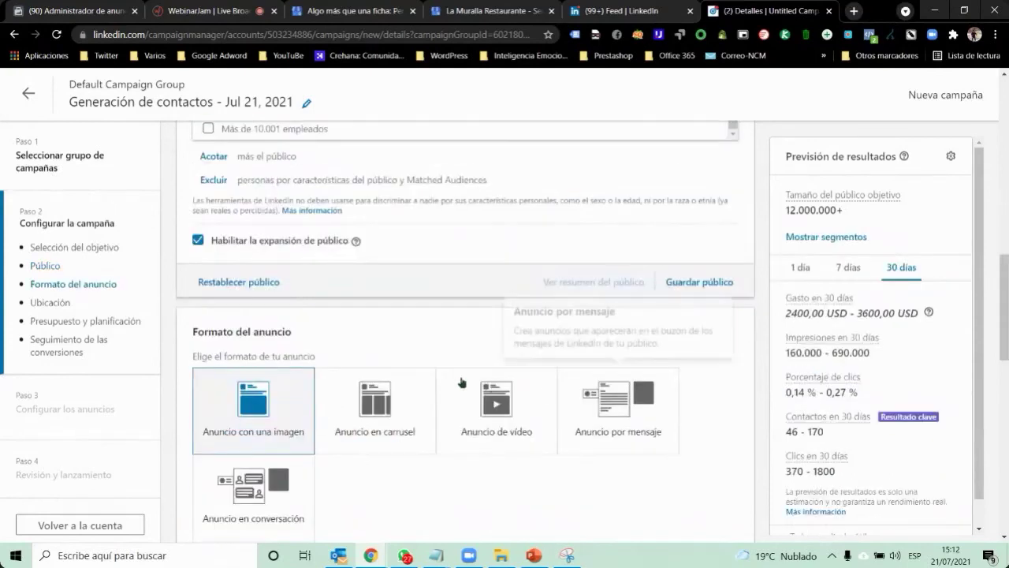
{"action": "left_click", "coordinate": [211, 282]}
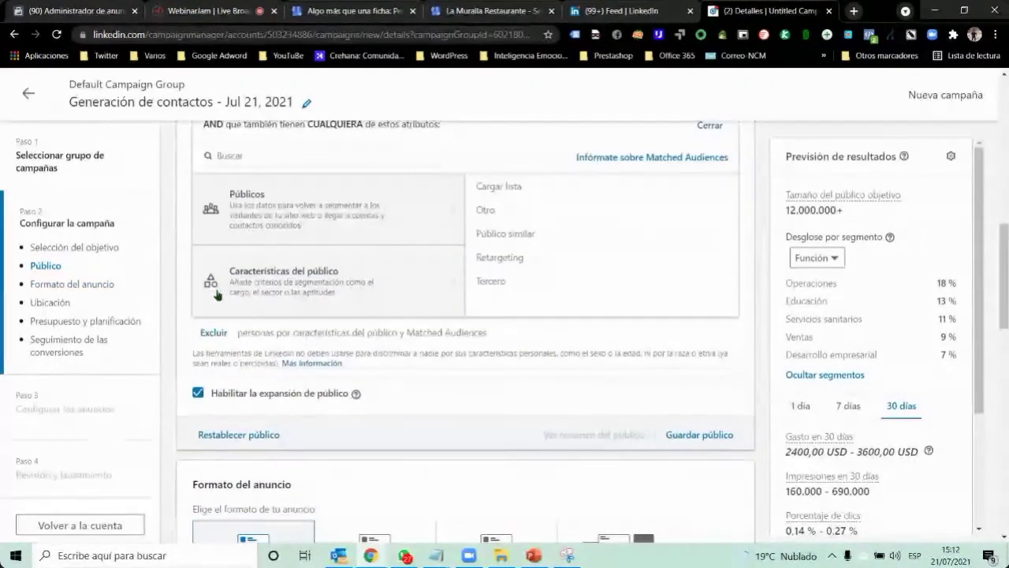
{"action": "left_click", "coordinate": [323, 285]}
{"action": "left_click", "coordinate": [510, 257]}
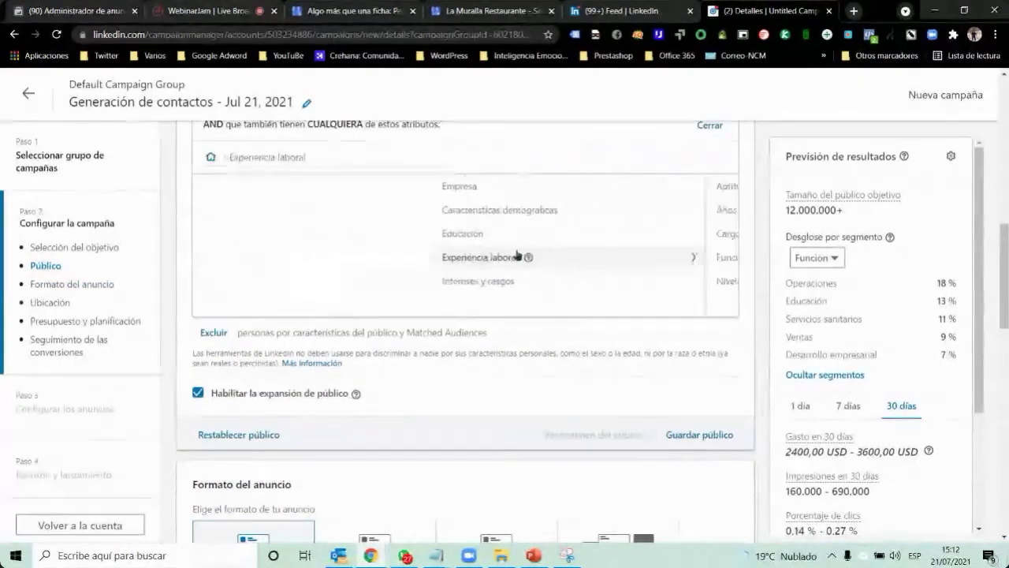
{"action": "left_click", "coordinate": [504, 238]}
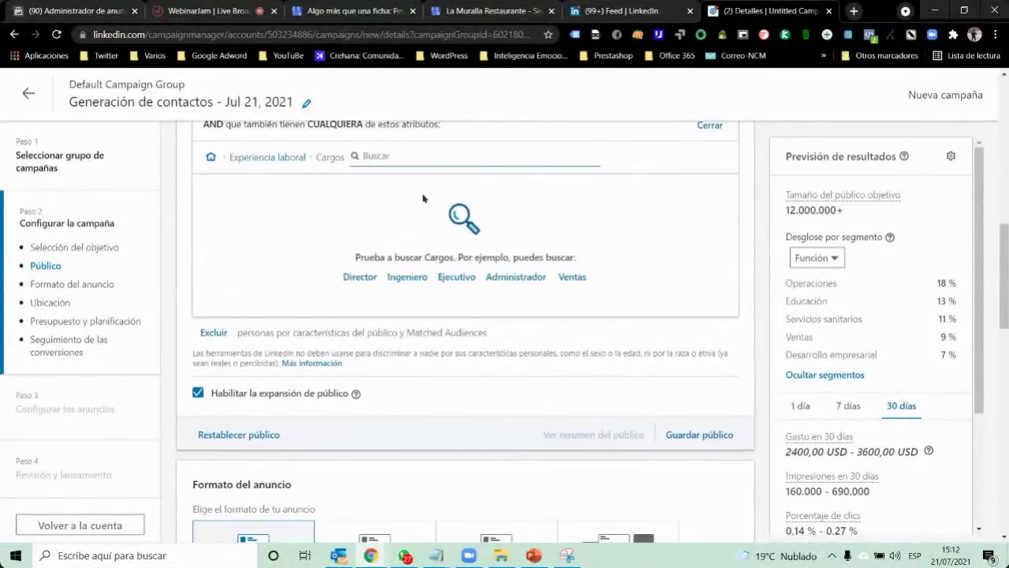
{"action": "type", "text": "gerente"}
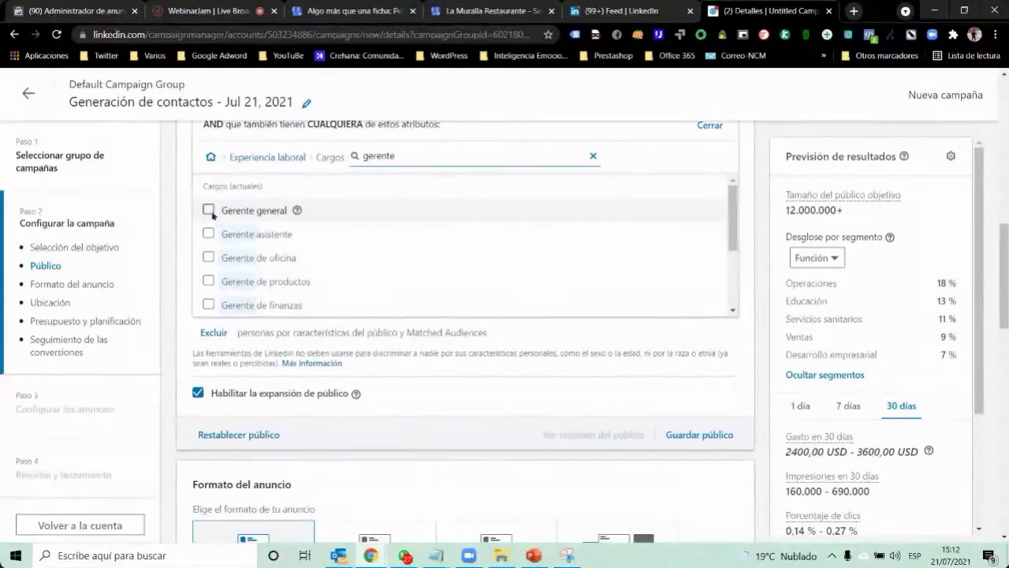
{"action": "left_click", "coordinate": [208, 209]}
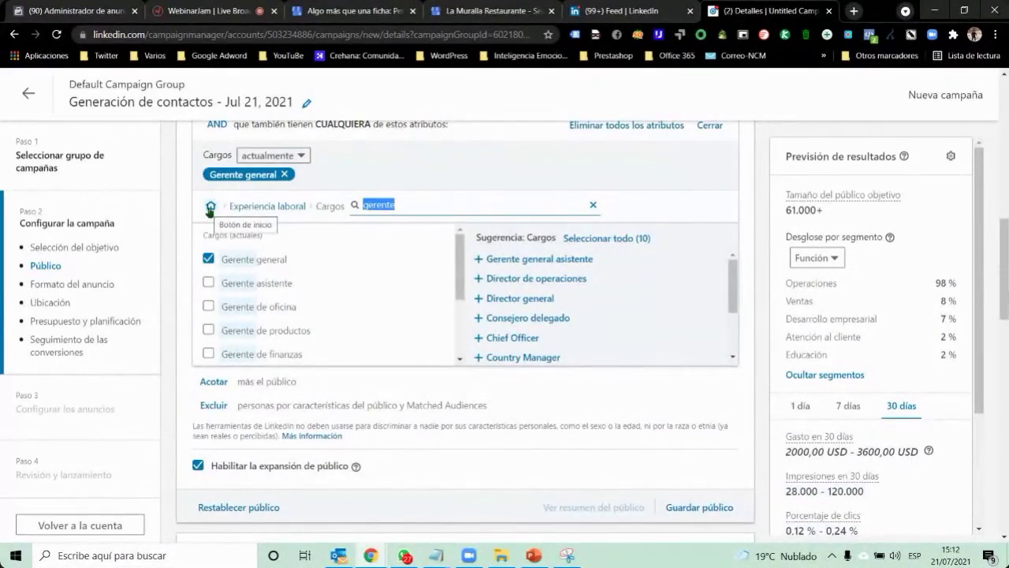
{"action": "left_click", "coordinate": [536, 297]}
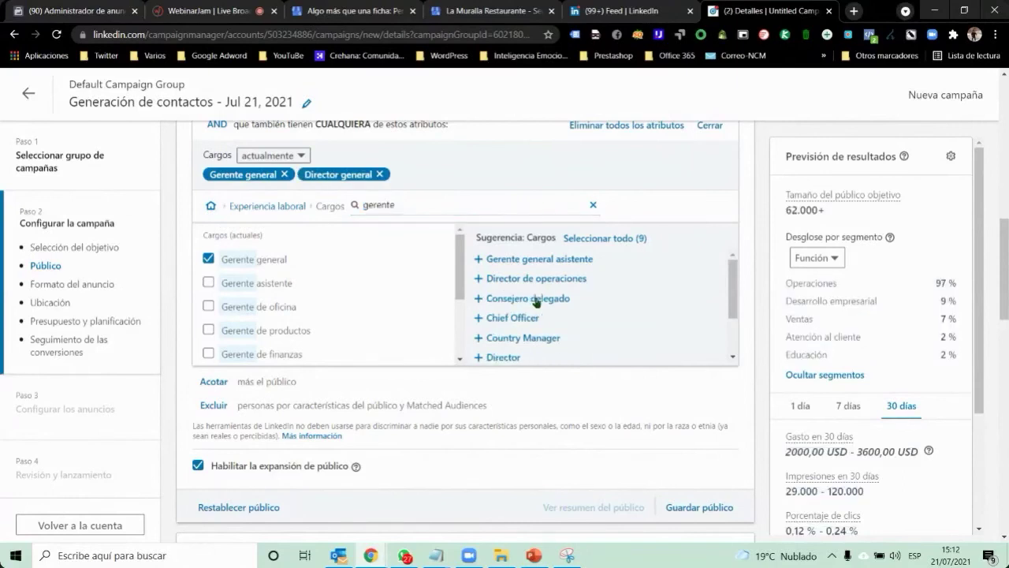
Step: Search the job titles for "ceo" and add Director ejecutivo to the narrowing condition
{"action": "triple_click", "coordinate": [452, 203]}
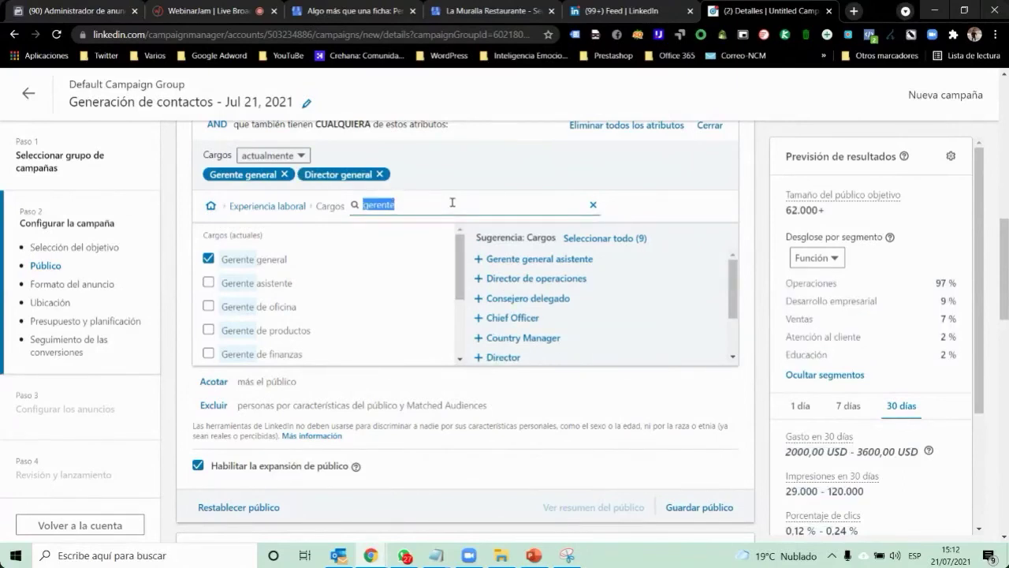
{"action": "type", "text": "ceo"}
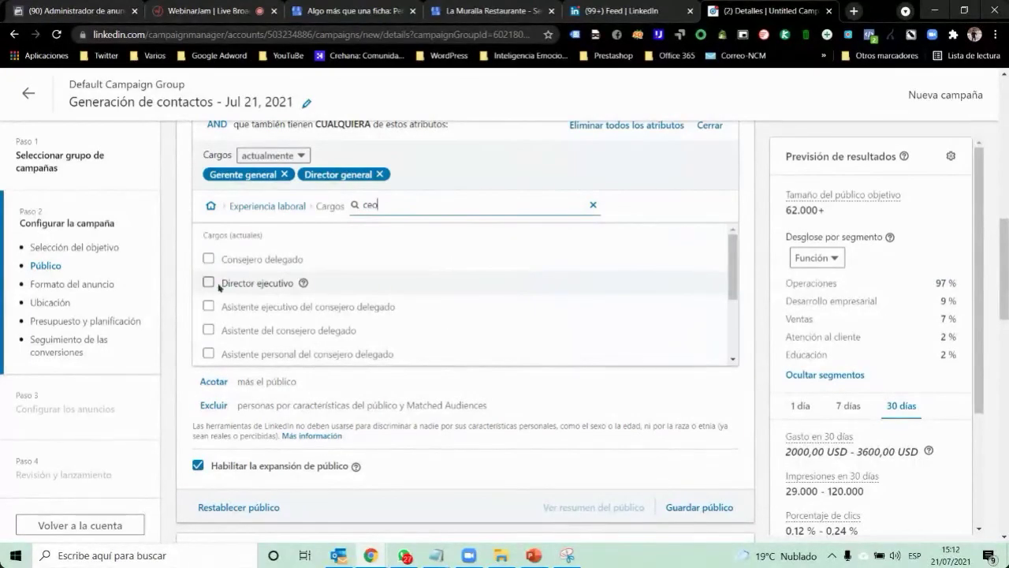
{"action": "left_click", "coordinate": [210, 284]}
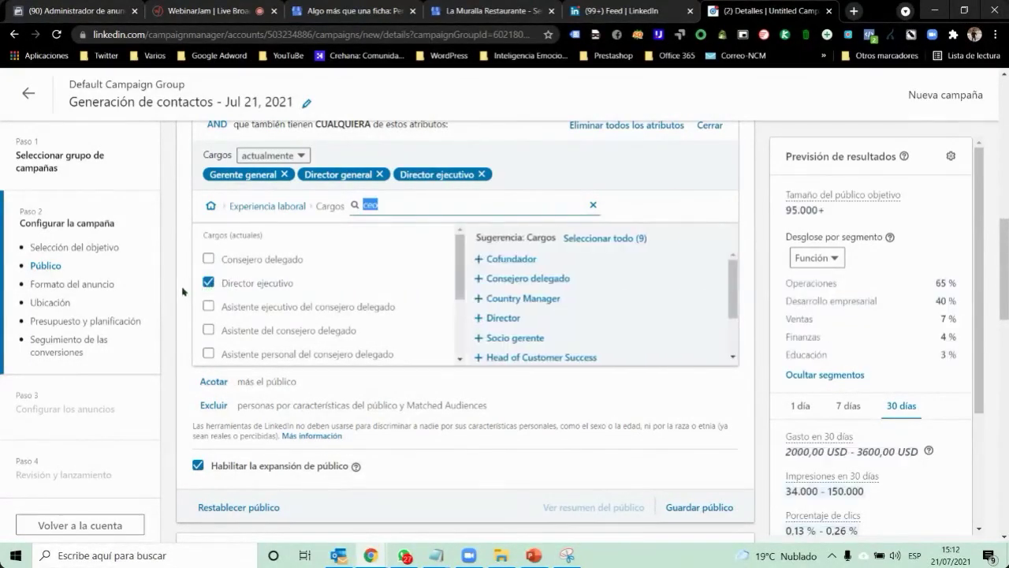
{"action": "left_click", "coordinate": [178, 274]}
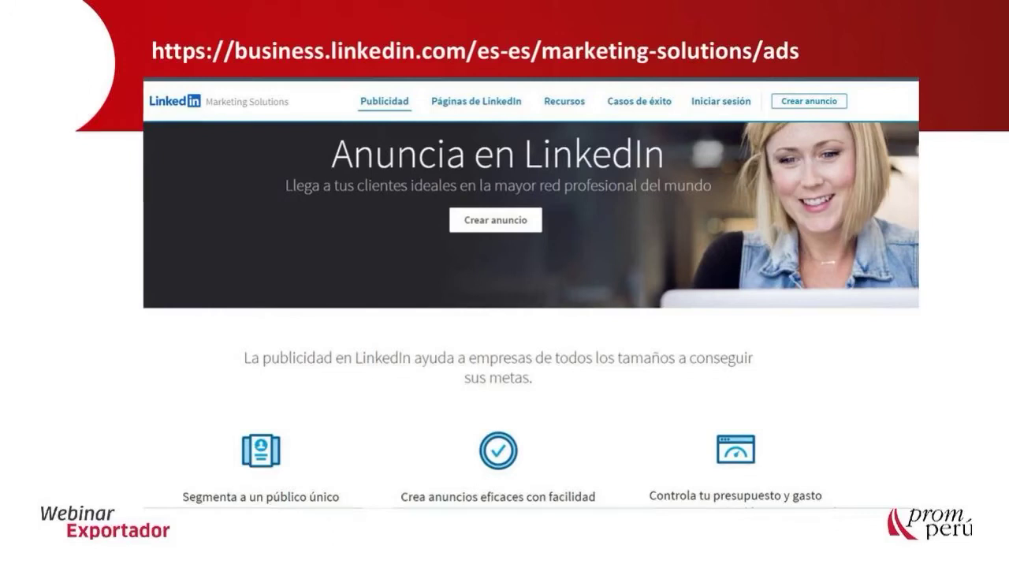
{"action": "key", "text": "Right"}
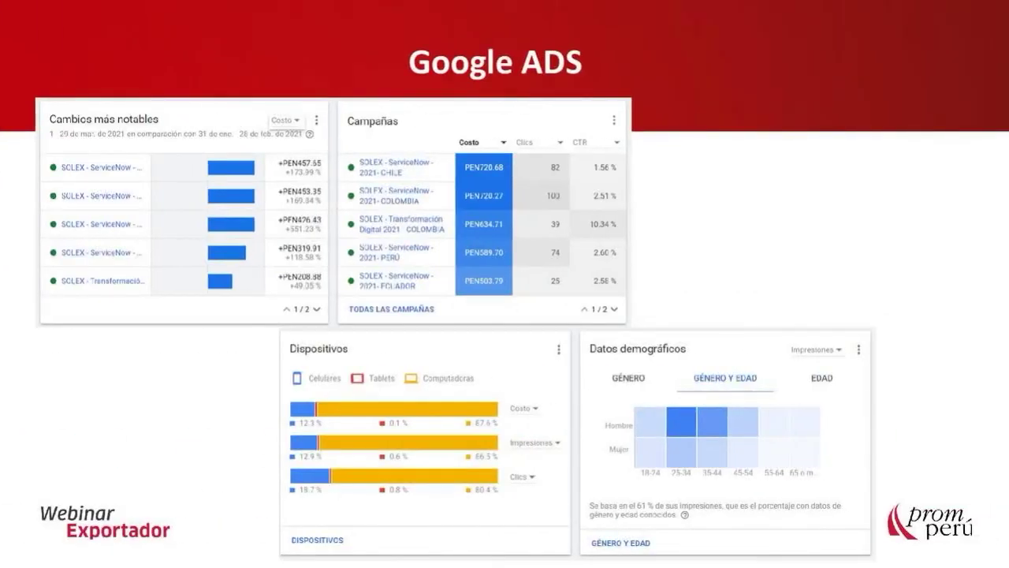